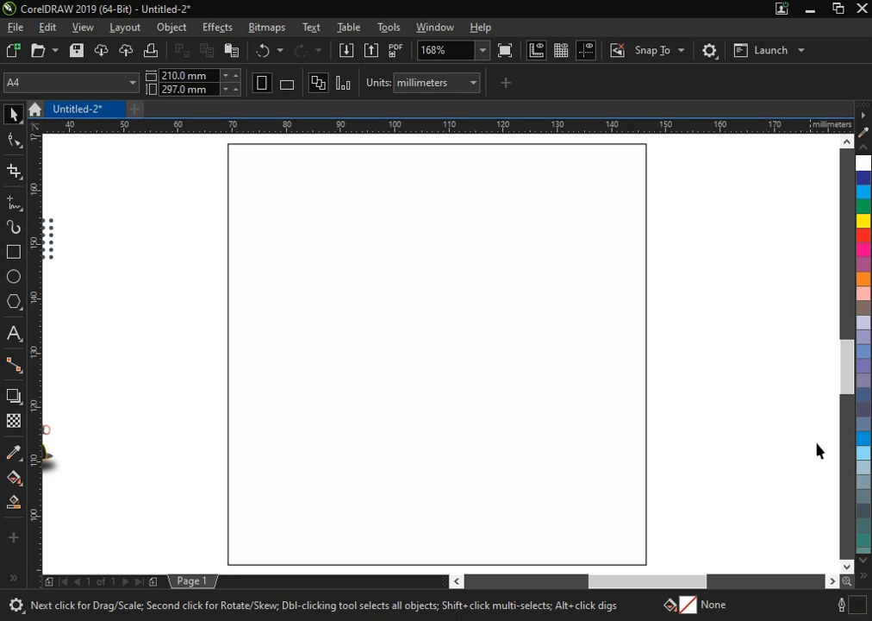
Step: Apply an elliptical fountain fill running vertically through the large empty square below the colour swatches
click(666, 400)
scroll(668, 385, down, 2)
key(F2)
drag(721, 499, 425, 283)
drag(328, 240, 530, 274)
click(621, 197)
key(F2)
drag(621, 195, 426, 517)
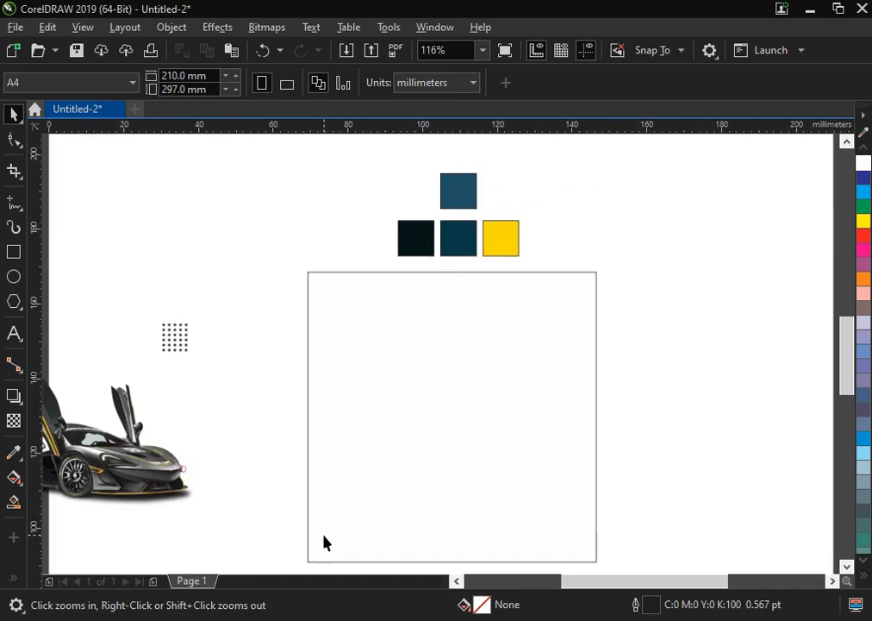
click(15, 481)
click(415, 535)
drag(439, 308, 442, 525)
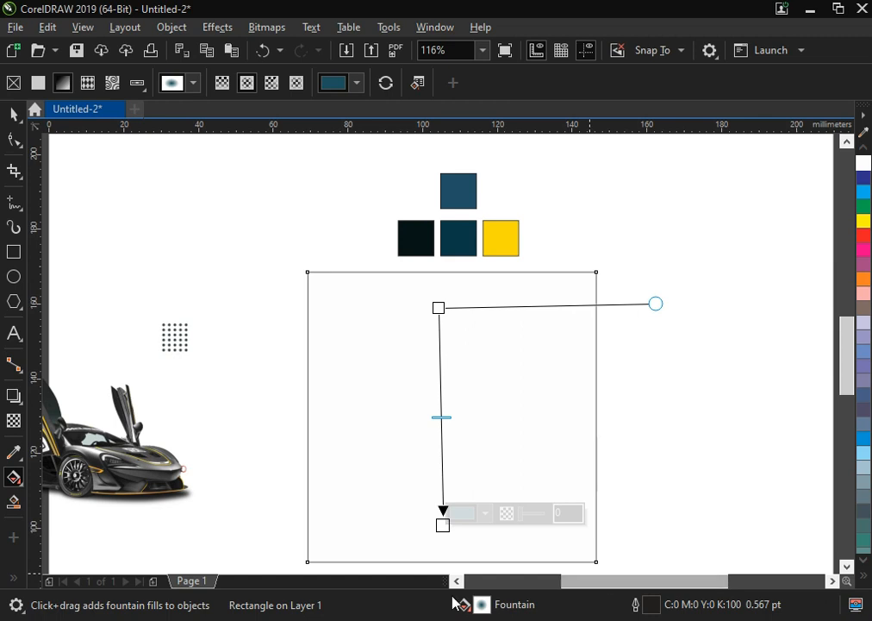
Step: Colour the fountain fill's outer node with the near-black swatch, keeping a dark teal centre
click(439, 308)
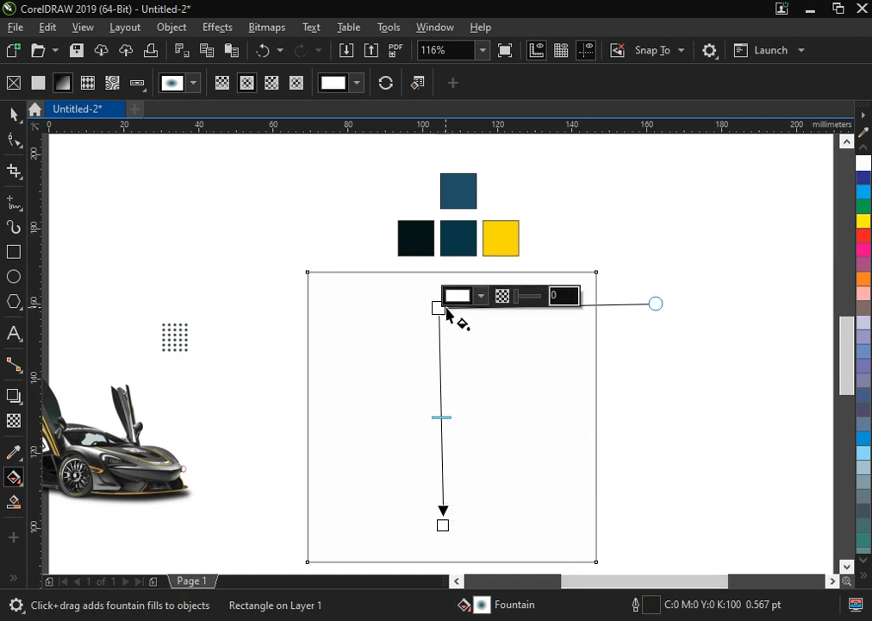
click(481, 296)
click(620, 573)
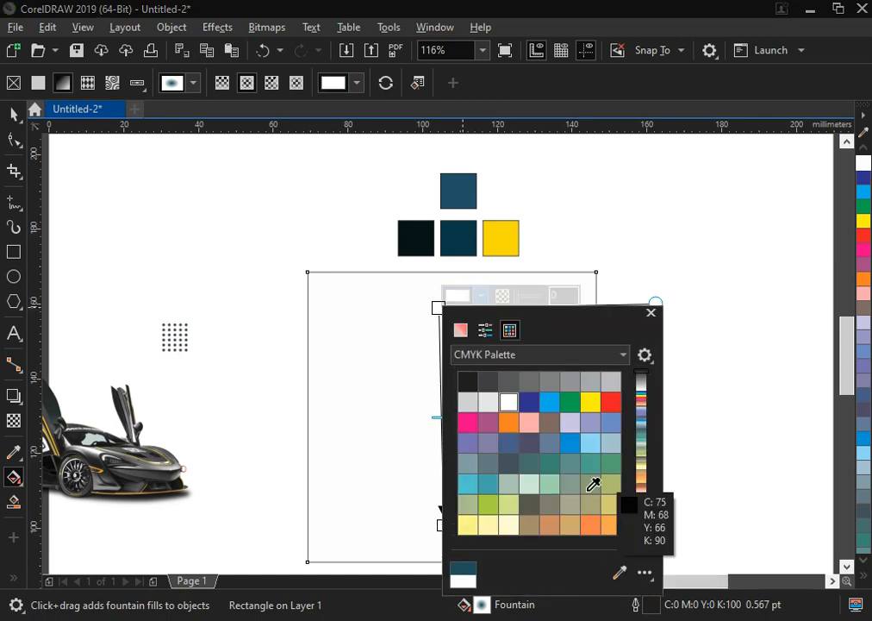
click(412, 239)
click(390, 404)
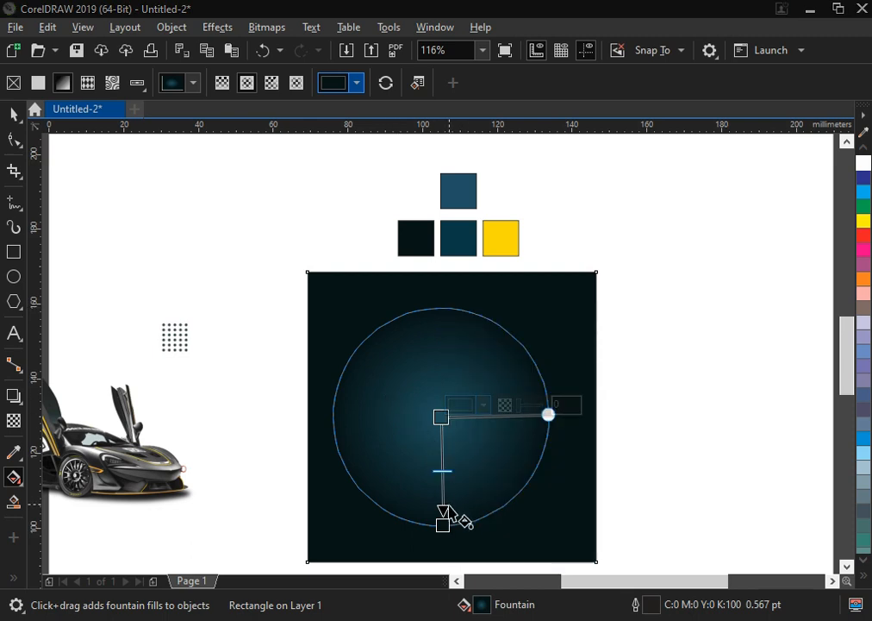
Step: Extend the radial gradient to the square's lower edge and shift its centre slightly downward
drag(443, 525, 442, 569)
mouse_move(441, 417)
mouse_down()
mouse_move(442, 406)
mouse_move(445, 424)
mouse_up()
click(659, 366)
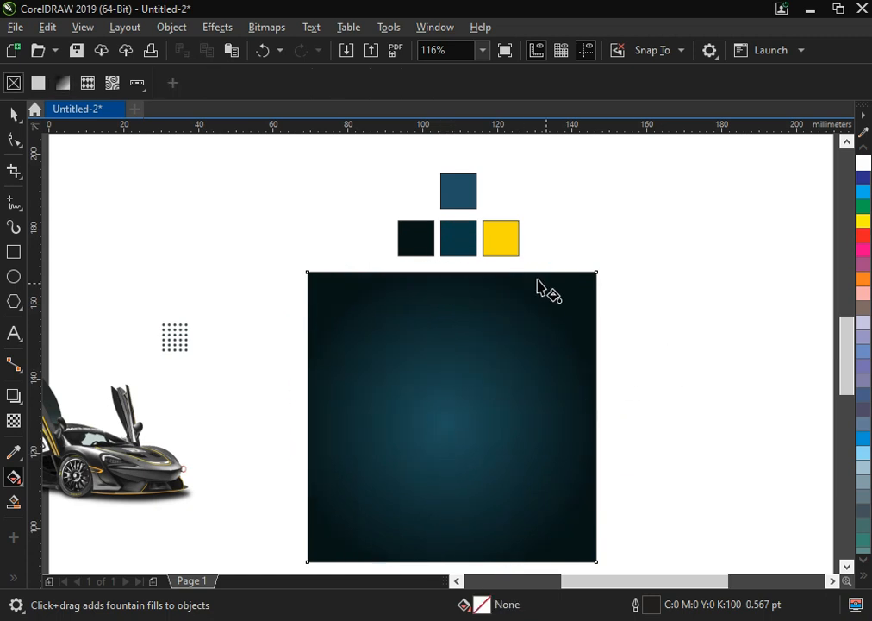
key(space)
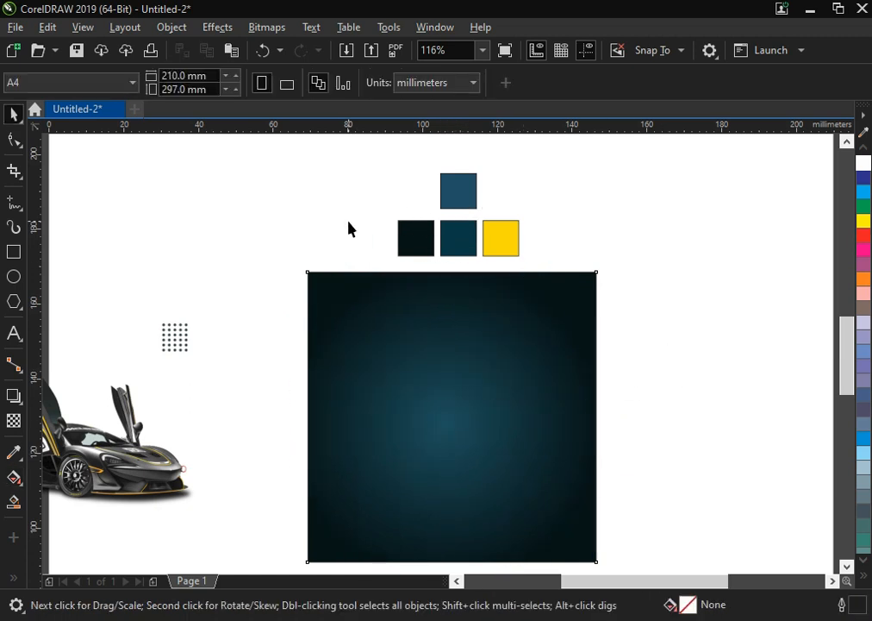
Step: Add the artistic text "SPECIAL" above "LUXURY CAR" at 16 pt near the square's upper edge
click(18, 334)
click(448, 308)
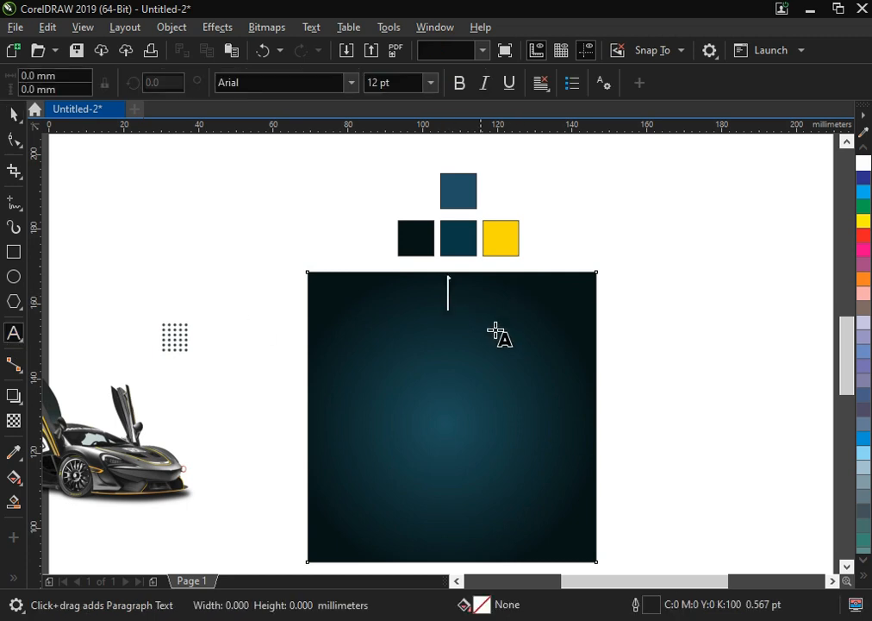
key(ctrl+KP_2)
key(ctrl+KP_2)
key(ctrl+KP_2)
key(ctrl+KP_2)
key(ctrl+KP_2)
key(ctrl+KP_2)
key(ctrl+KP_2)
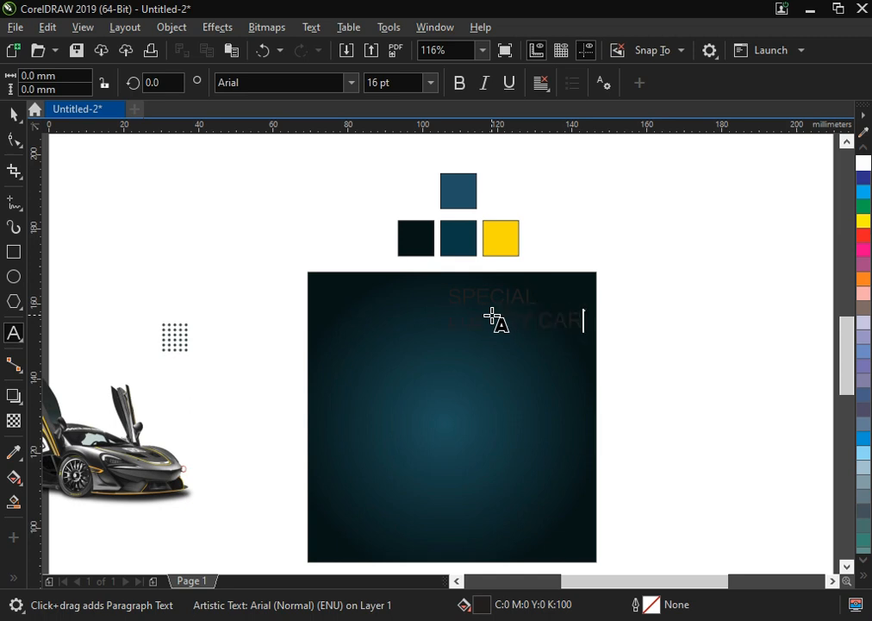
Step: Format the two-line heading in white, bold Leelawadee
click(14, 114)
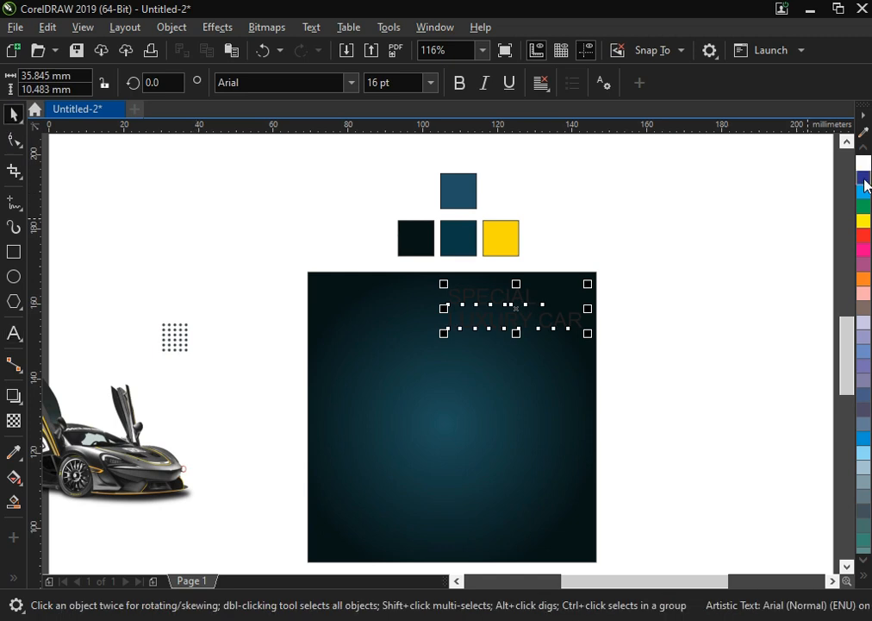
click(460, 83)
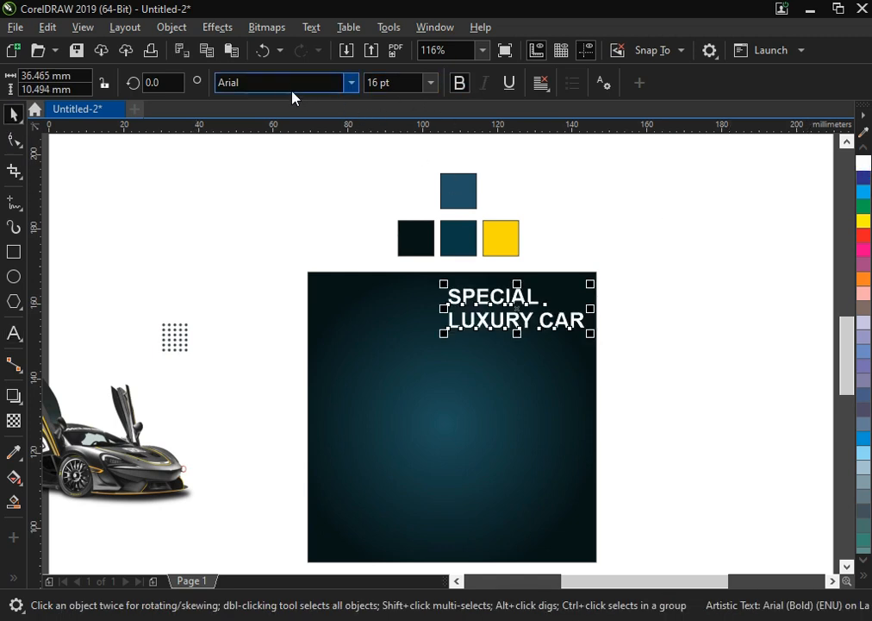
text(Leelawadee)
key(Return)
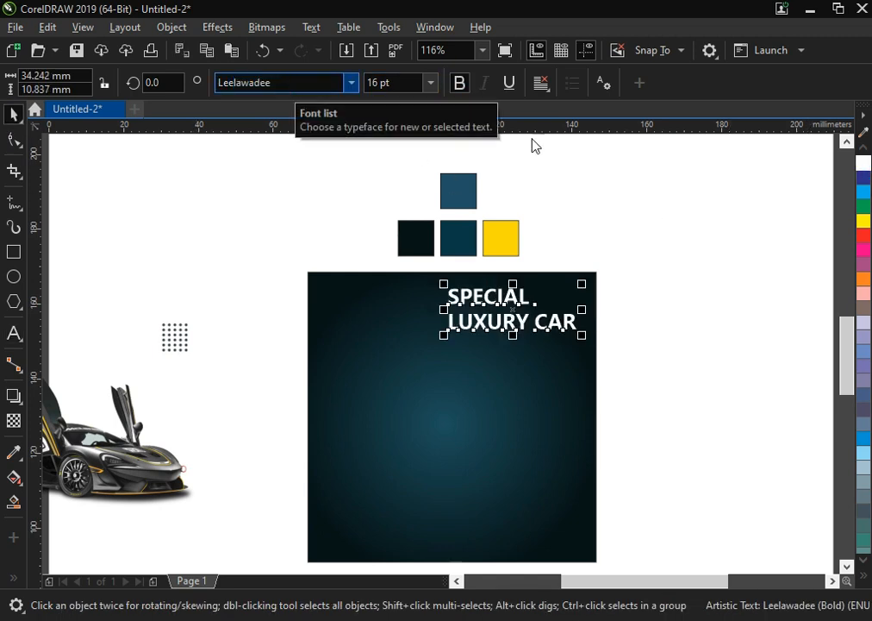
Step: Centre the heading on the square, adjust its position slightly and break it apart into two separate lines
shift+click(410, 336)
key(c)
click(304, 241)
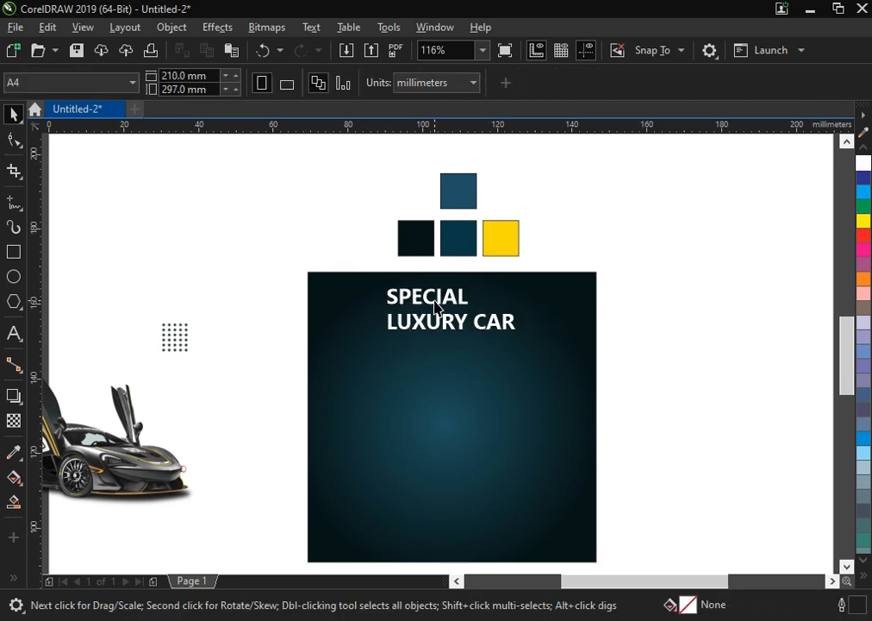
drag(438, 308, 430, 313)
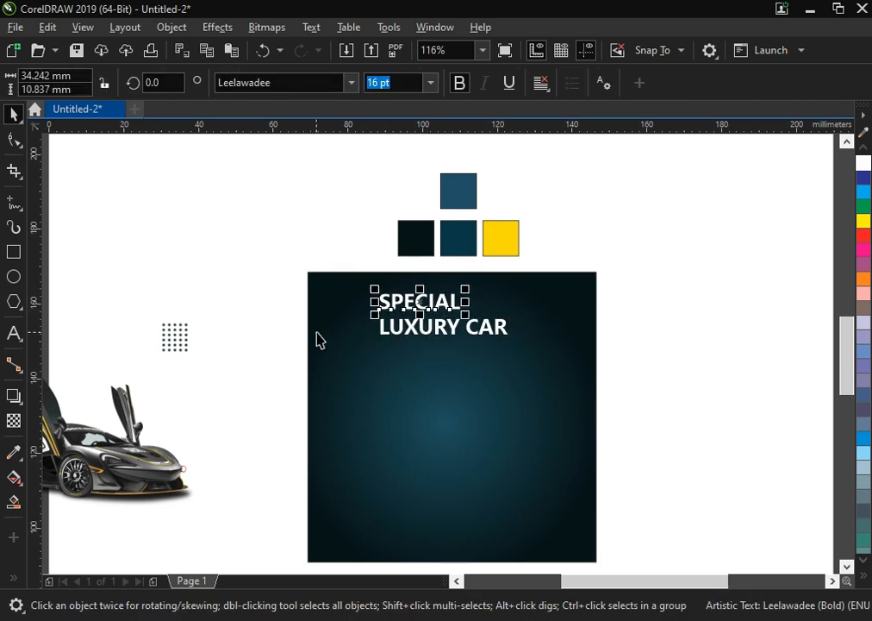
click(387, 332)
click(155, 342)
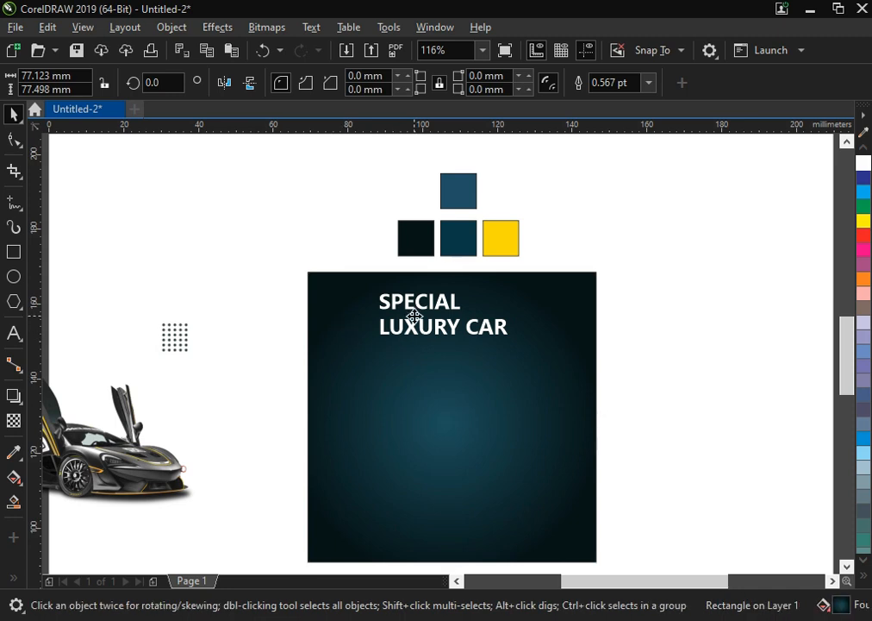
Step: Fill the "LUXURY CAR" text with the yellow sampled from the swatch
click(415, 317)
click(14, 452)
click(503, 239)
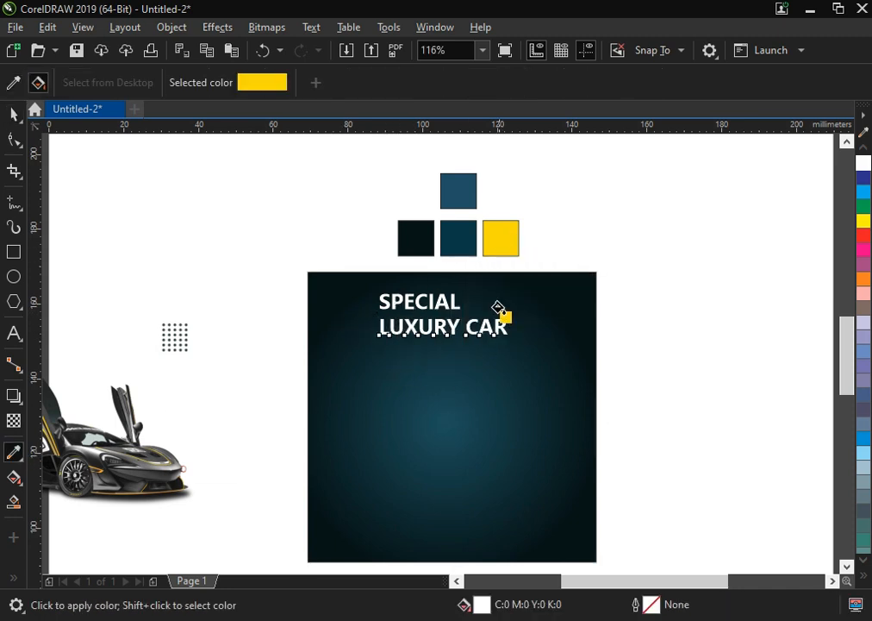
scroll(499, 307, up, 5)
click(510, 331)
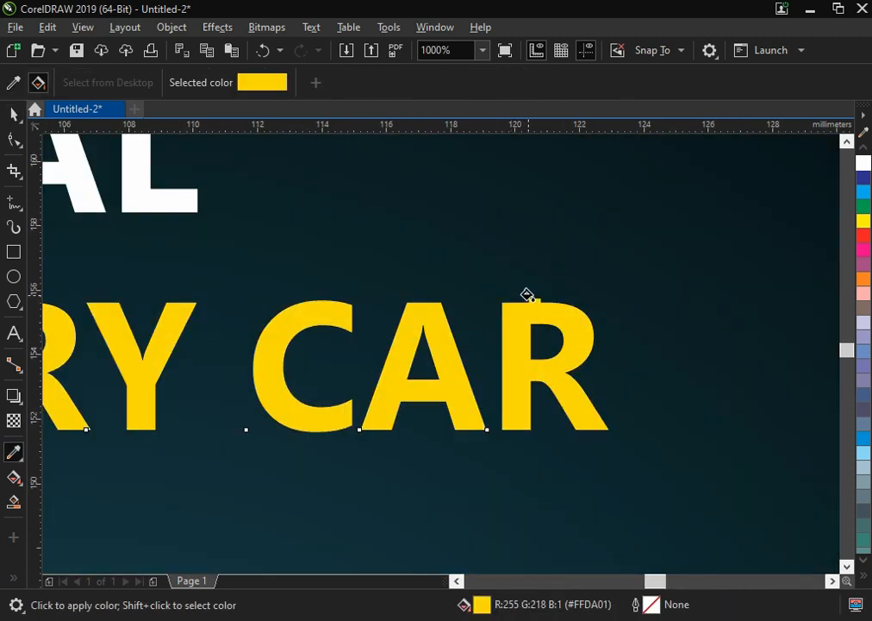
scroll(650, 342, down, 4)
scroll(495, 365, up, 1)
key(space)
Step: Draw a rectangle about 37 by 7 mm around "LUXURY CAR" and round its corners to about 1.6 mm
scroll(361, 397, down, 1)
key(F2)
drag(669, 569, 553, 385)
key(F6)
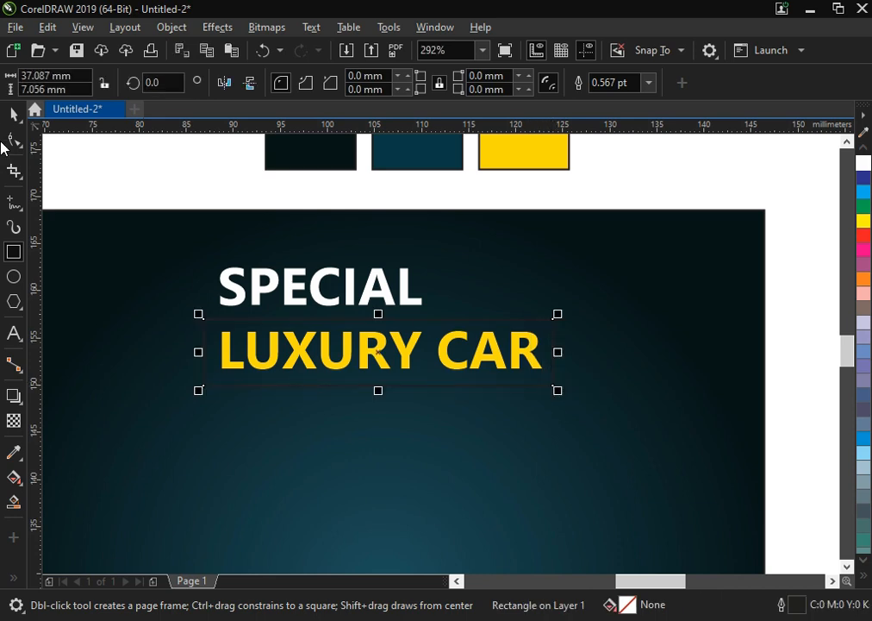
key(F10)
drag(206, 388, 219, 398)
key(space)
key(space)
key(space)
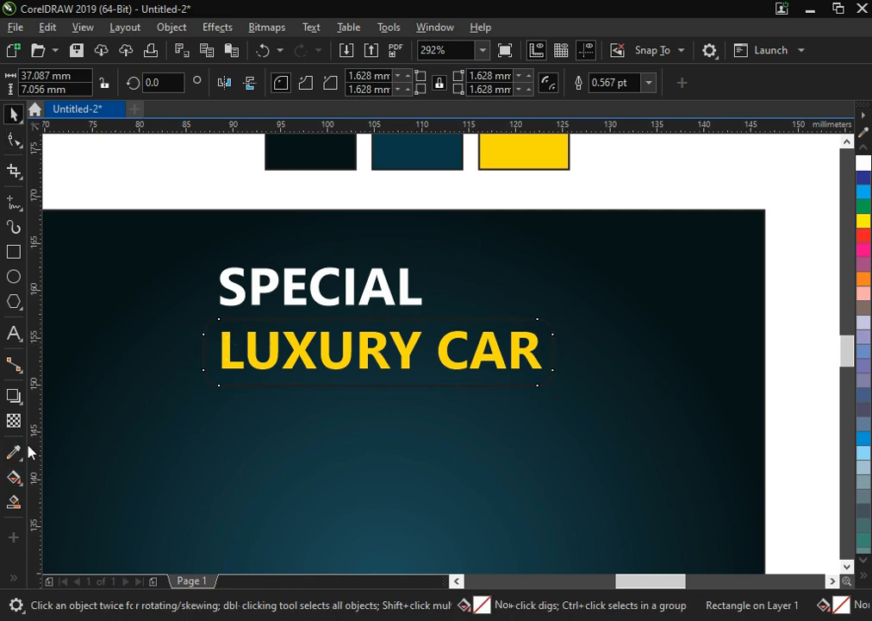
Step: Colour the rounded frame's outline with the yellow sampled from the "LUXURY CAR" text
click(14, 452)
click(226, 343)
scroll(229, 322, up, 5)
click(241, 371)
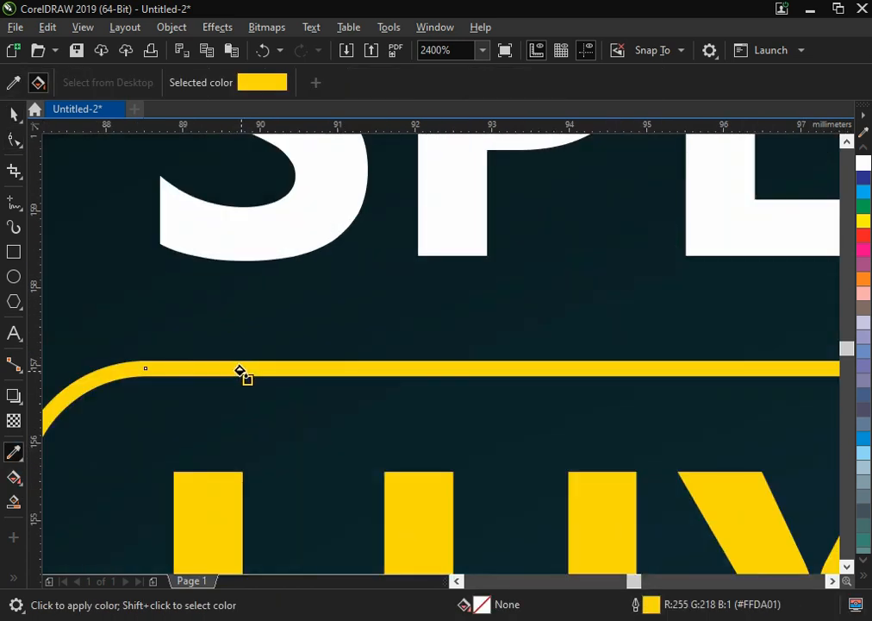
scroll(241, 371, down, 8)
scroll(541, 366, up, 4)
key(space)
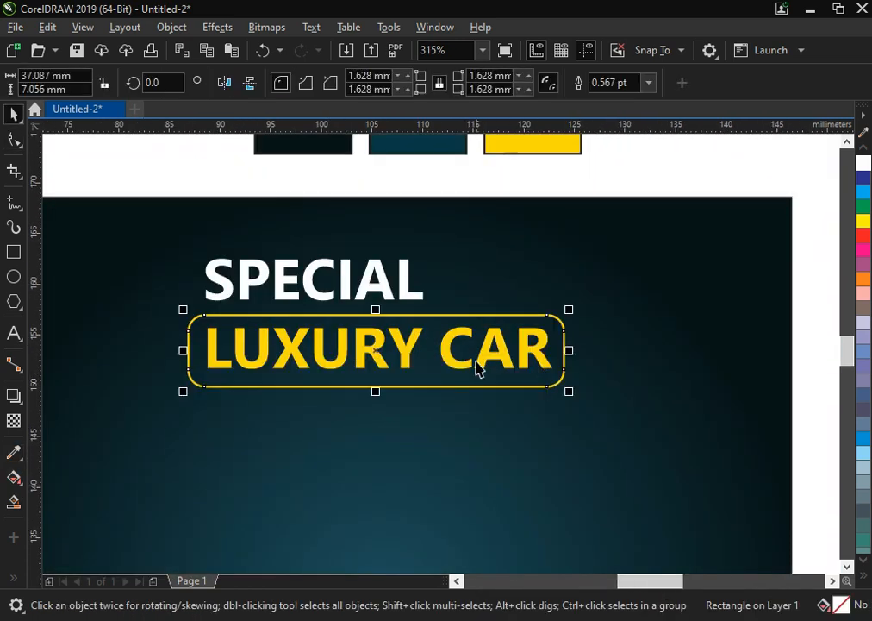
Step: Reduce the yellow frame's height to about 6.7 mm and set its outline width to 1 pt
scroll(465, 375, up, 2)
drag(432, 346, 409, 334)
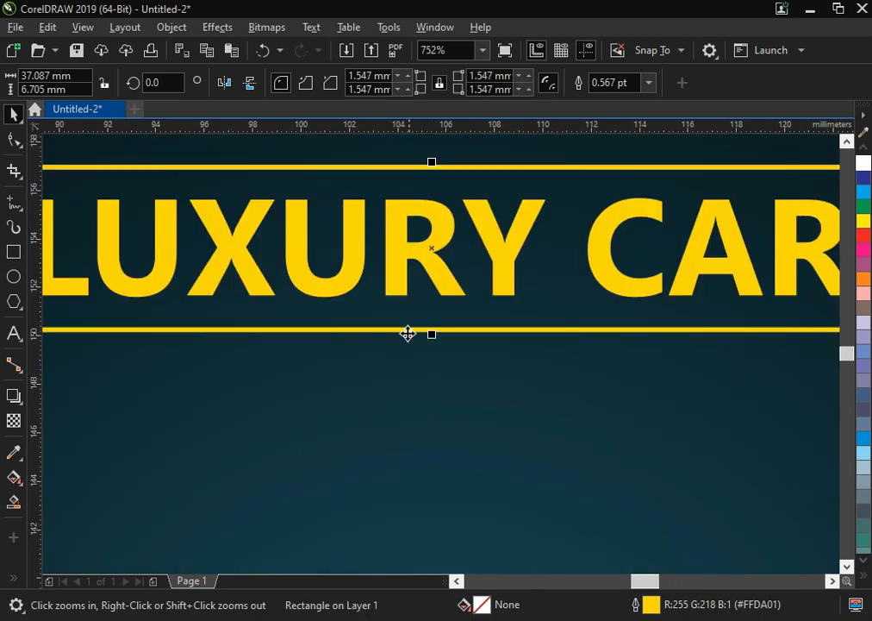
key(F12)
text(1)
key(Return)
scroll(416, 258, down, 5)
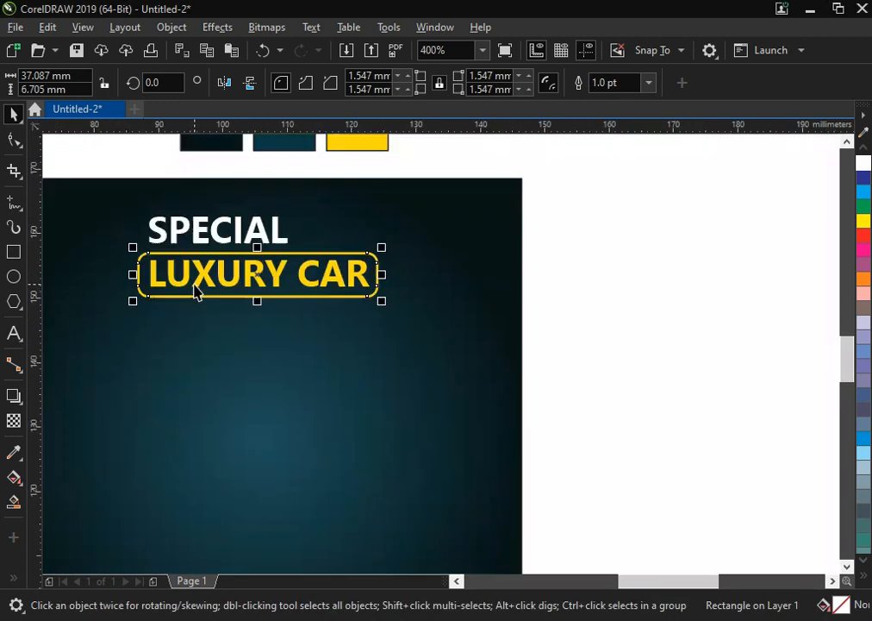
Step: Align the "SPECIAL" text to the right edge of the yellow frame
scroll(459, 284, up, 2)
drag(721, 267, 261, 412)
click(403, 278)
shift+click(440, 333)
key(r)
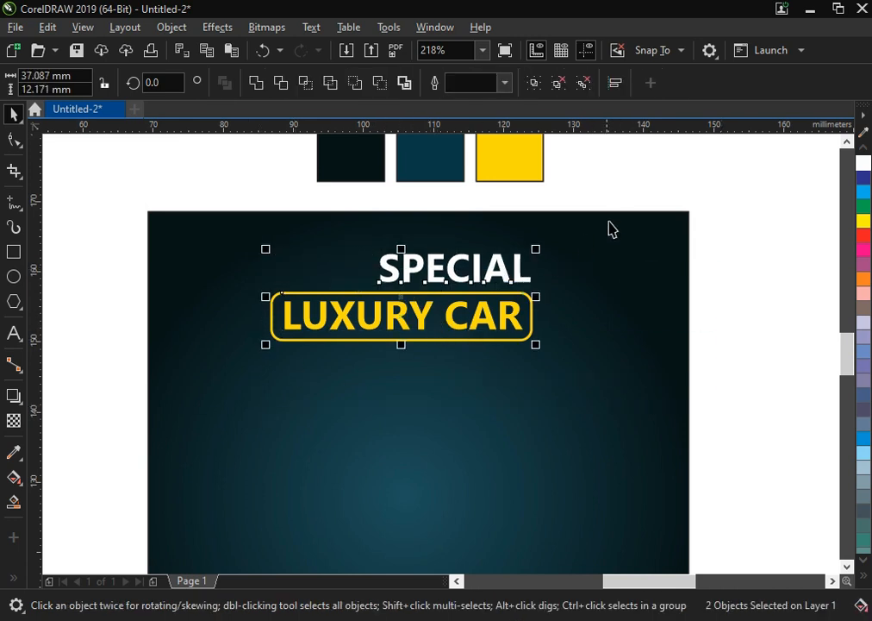
click(641, 179)
Step: Scale "SPECIAL" down to about 12.7 pt from its left side and group it with the framed "LUXURY CAR"
click(447, 268)
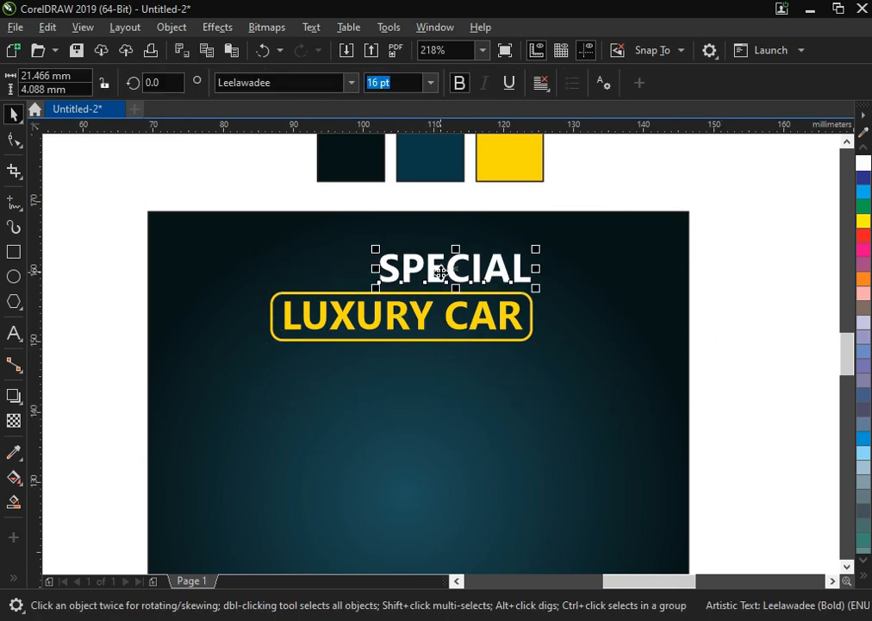
drag(375, 289, 407, 283)
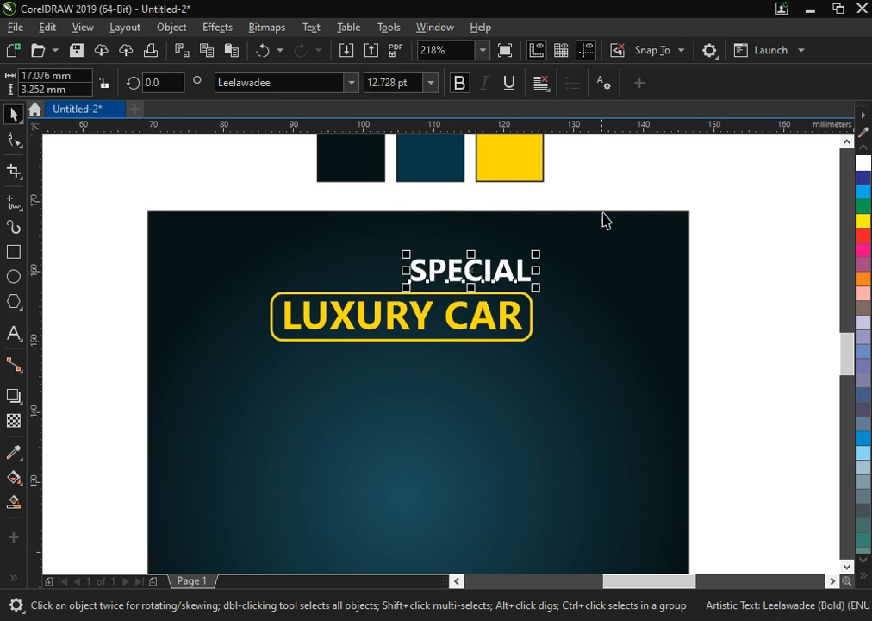
drag(606, 220, 247, 384)
key(ctrl+g)
Step: Rotate the heading group counterclockwise by about 13.5 degrees
click(395, 328)
drag(532, 352, 548, 306)
key(Escape)
Step: Move the tilted heading group down, scale it down slightly and centre it horizontally on the background square
click(488, 265)
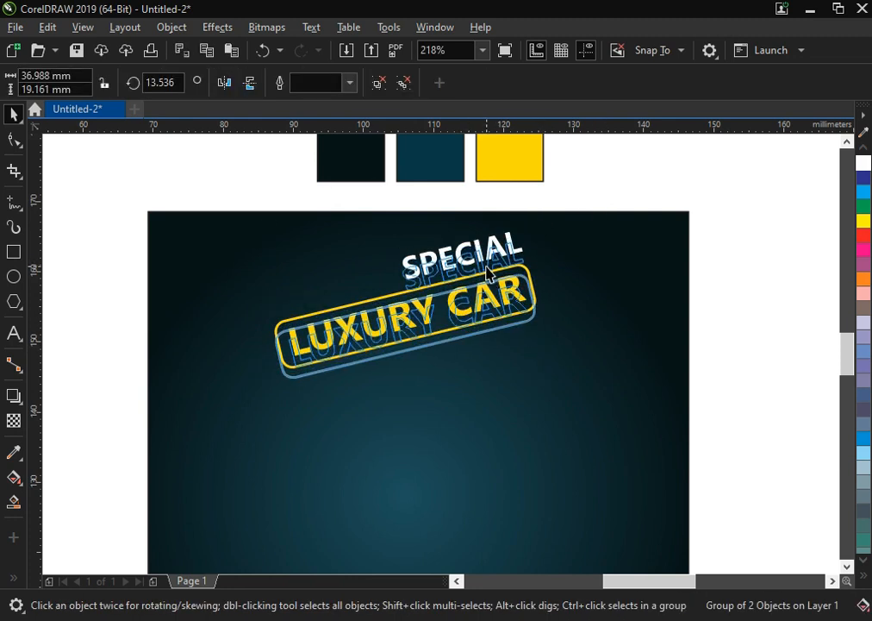
drag(541, 238, 576, 317)
key(c)
key(ctrl+z)
click(611, 193)
click(507, 295)
shift+click(569, 259)
key(c)
click(615, 180)
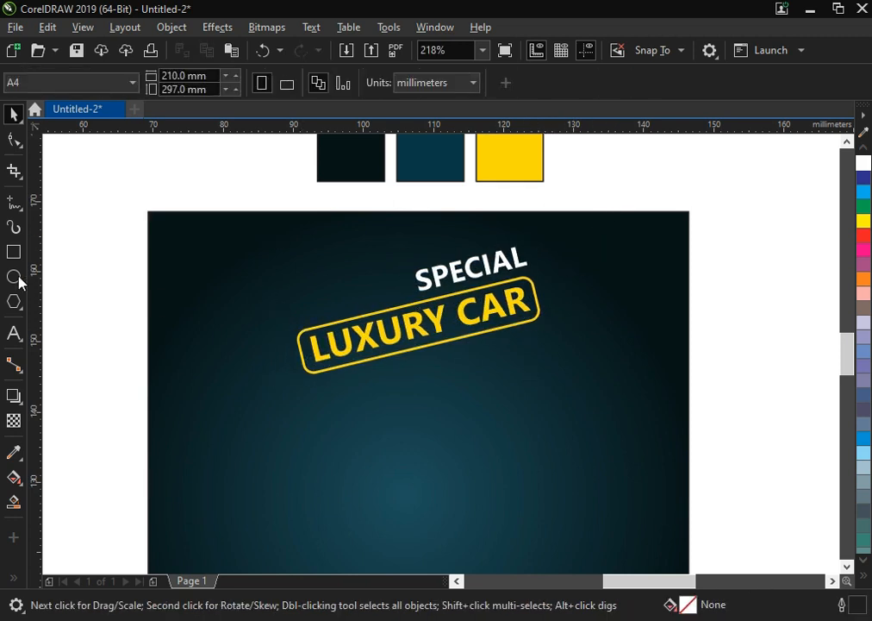
Step: Draw a rectangle about 21.4 by 2.7 mm below the heading and fully round its ends to about 1.3 mm
click(14, 252)
drag(402, 366, 550, 348)
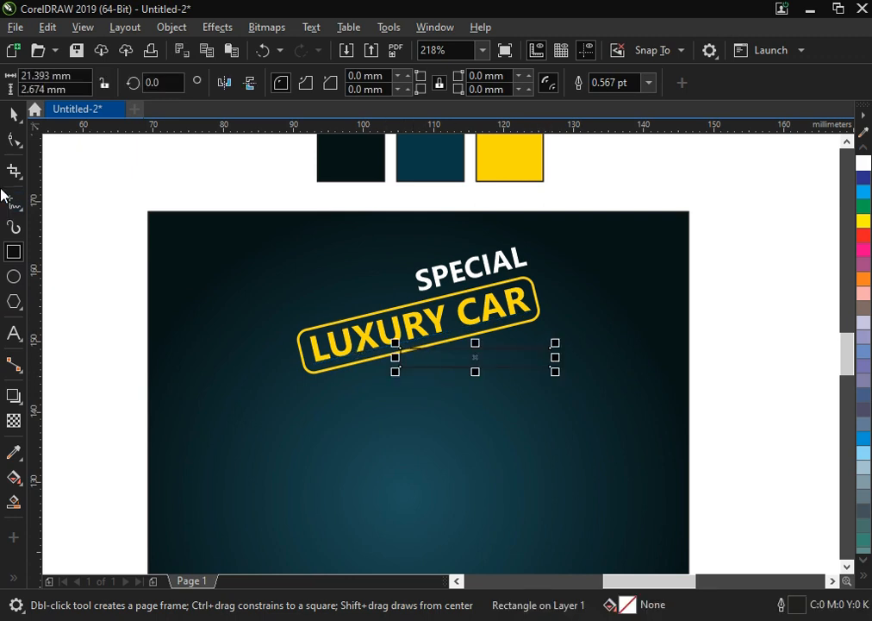
key(F10)
drag(402, 366, 494, 401)
key(space)
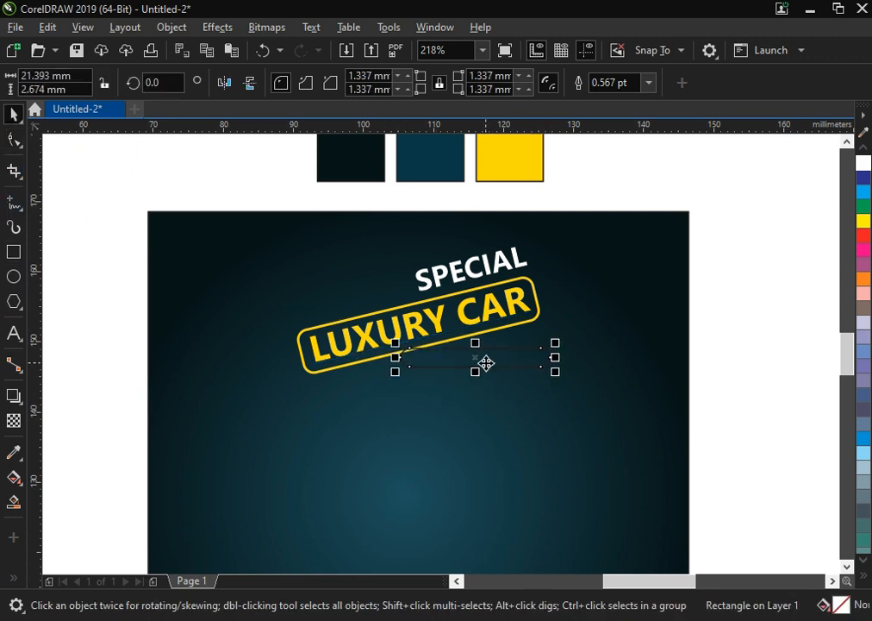
Step: Give the rounded capsule a light grey 10% black outline with a width of 1 pt
right_click(864, 162)
key(F2)
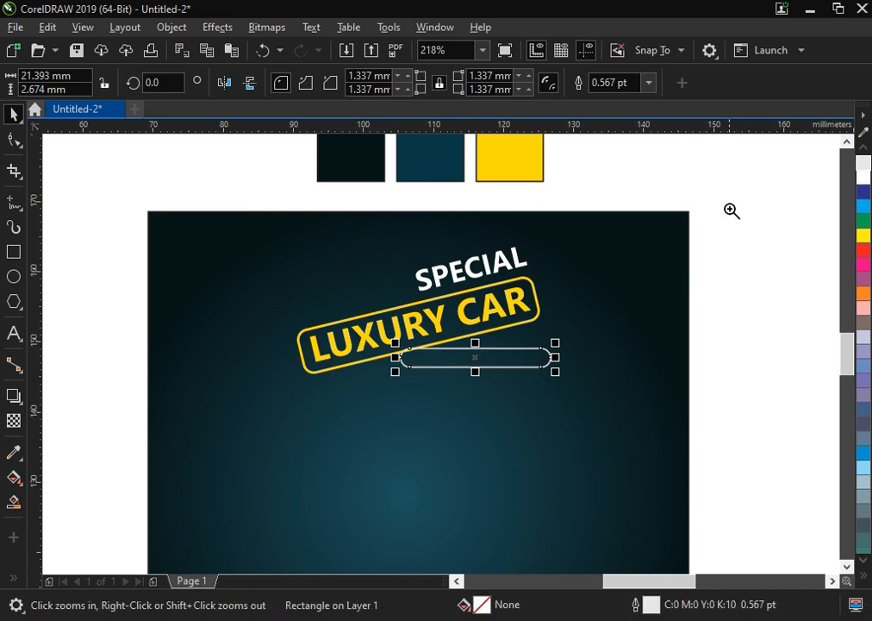
drag(731, 210, 217, 492)
key(F12)
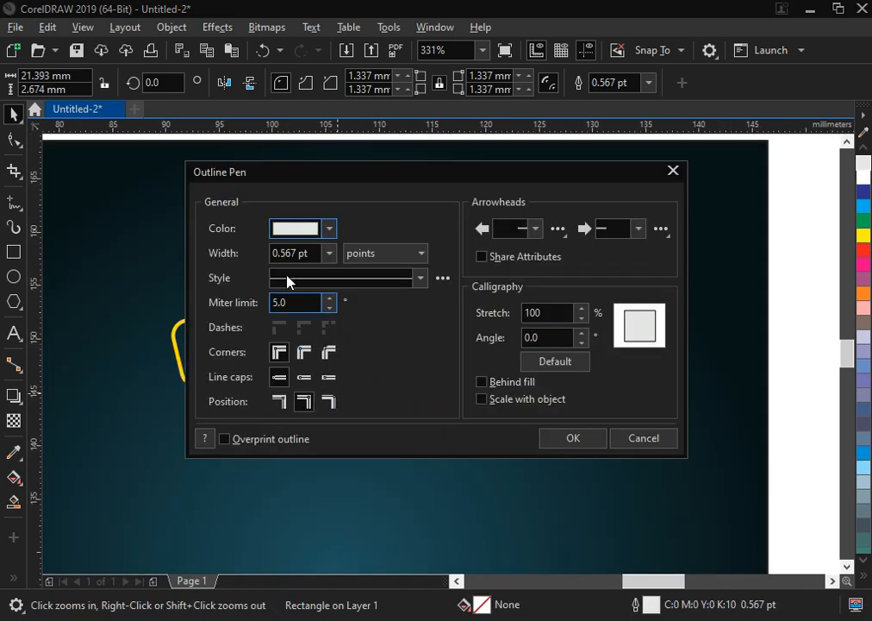
text(1)
key(Return)
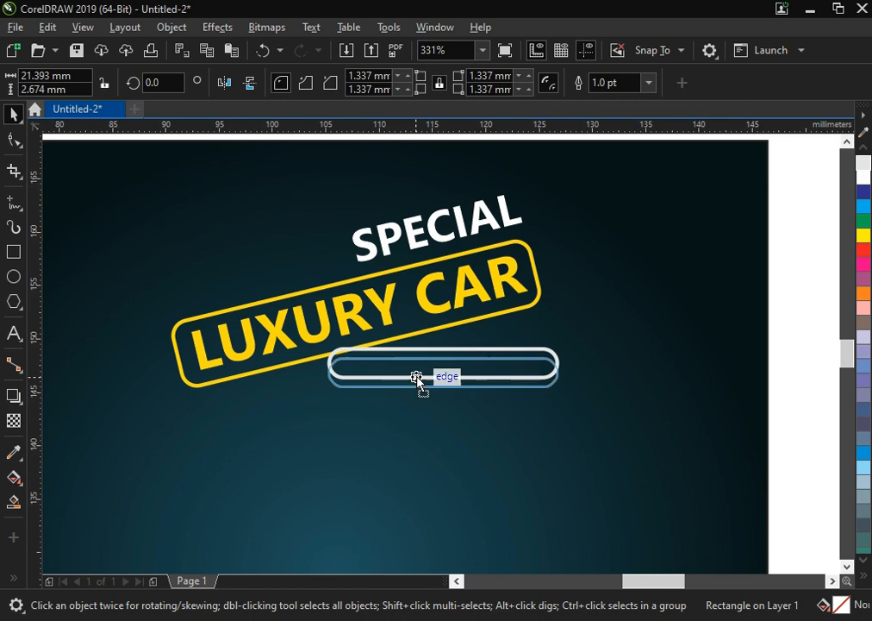
Step: Enlarge the capsule's height to about 3.9 mm, placing it slightly lower, and shorten its length slightly
drag(443, 393, 459, 405)
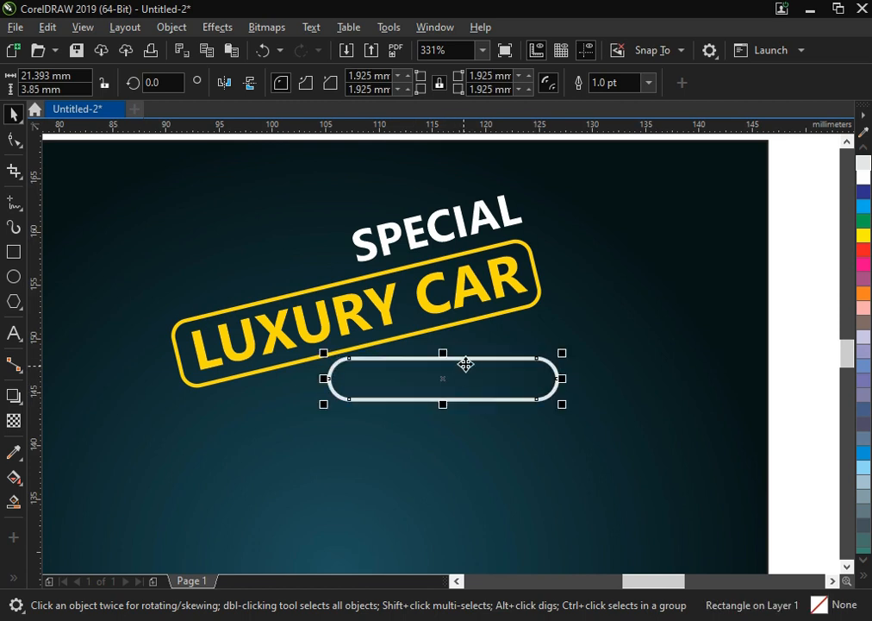
drag(564, 378, 555, 384)
Step: Add the bold Arial text "PRICE $10,000" below the capsule and fill it white
click(15, 337)
click(267, 463)
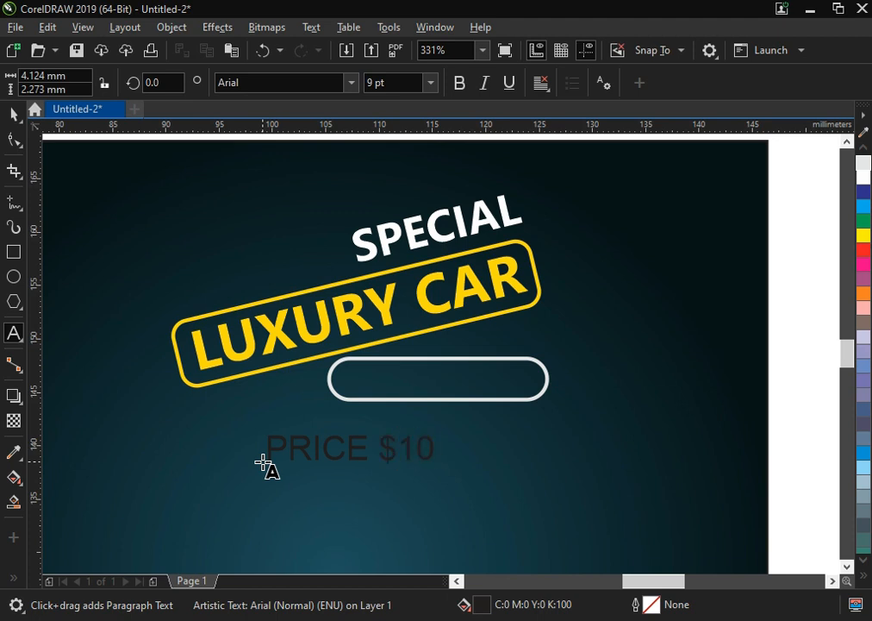
key(ctrl+a)
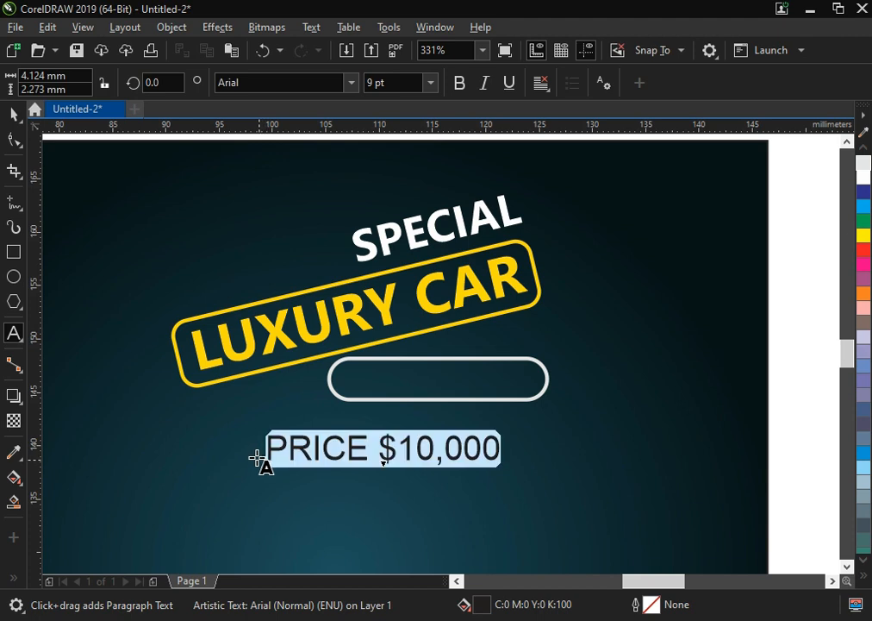
key(ctrl+b)
click(10, 116)
click(865, 178)
Step: Centre the price text inside the capsule, scale it down to about 6.9 pt and nudge it slightly down
shift+click(507, 396)
key(c)
key(e)
click(631, 401)
click(547, 385)
drag(560, 397, 531, 406)
key(F2)
drag(612, 270, 217, 494)
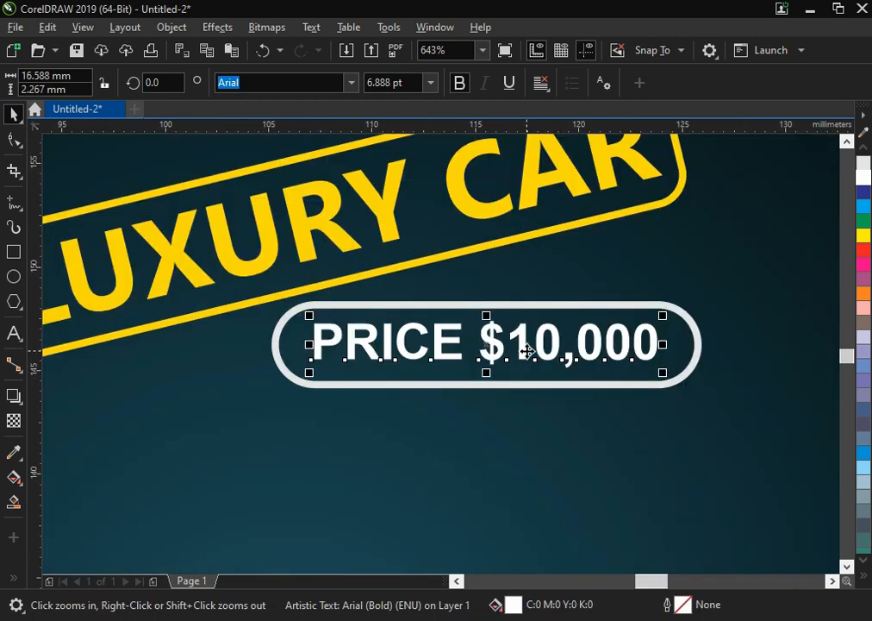
key(Down)
scroll(580, 317, down, 2)
click(741, 353)
Step: Draw a circle about 8.9 mm in diameter near the upper-left corner of the background square
key(F2)
drag(750, 195, 193, 485)
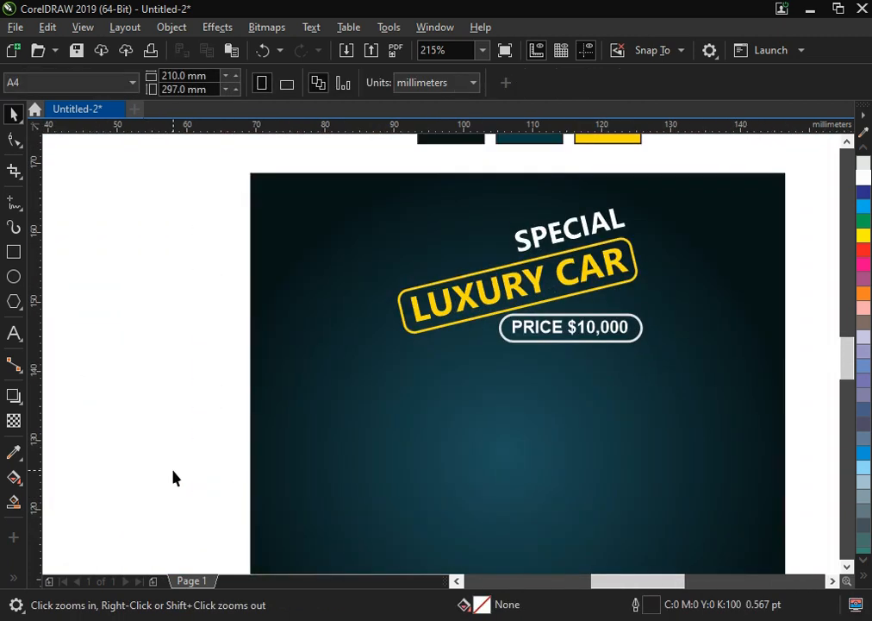
click(13, 272)
drag(265, 195, 318, 257)
key(space)
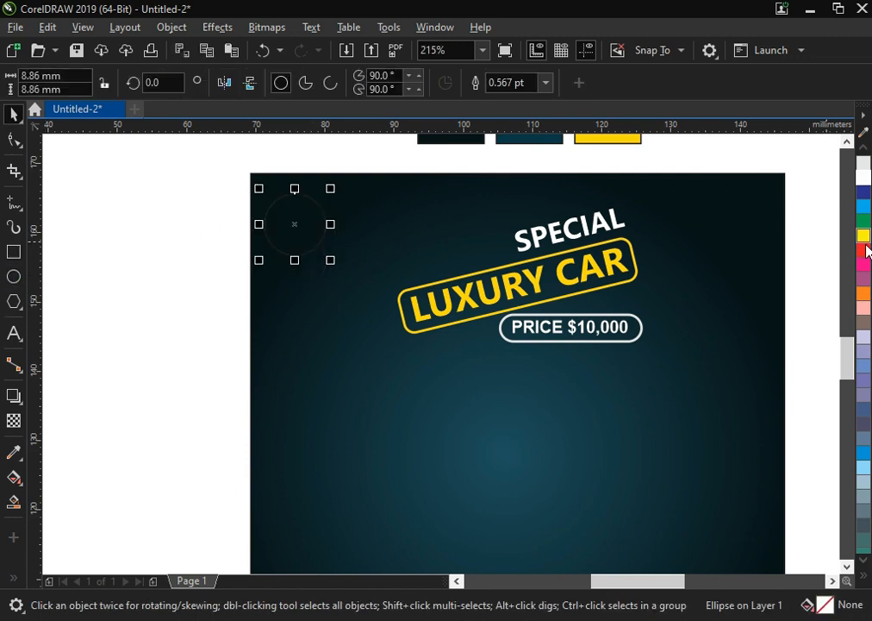
Step: Sample the yellow of the LUXURY CAR heading and apply it to the circle's outline
click(16, 453)
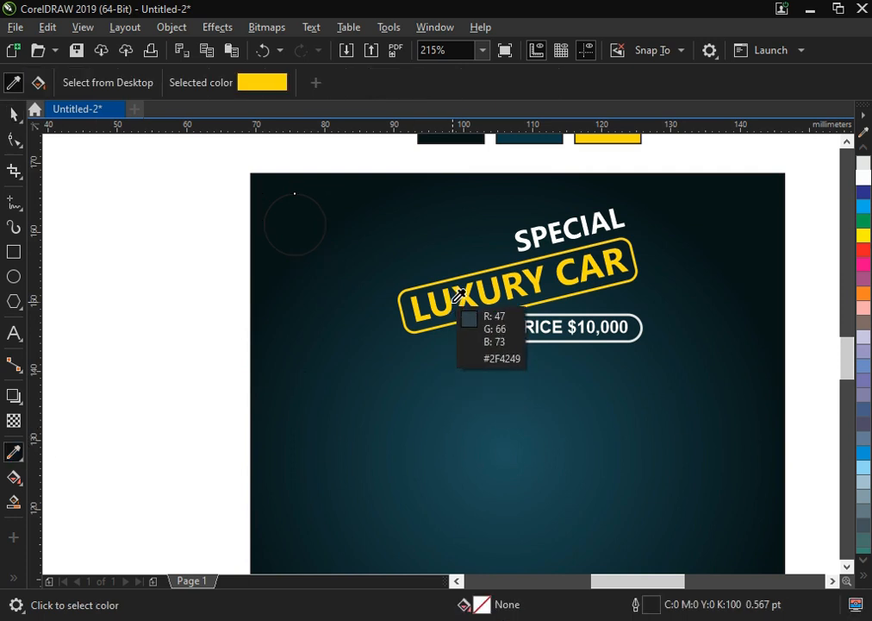
click(453, 296)
scroll(312, 202, up, 5)
scroll(409, 280, down, 3)
scroll(595, 430, up, 2)
key(space)
key(space)
click(591, 436)
scroll(312, 283, up, 3)
click(179, 250)
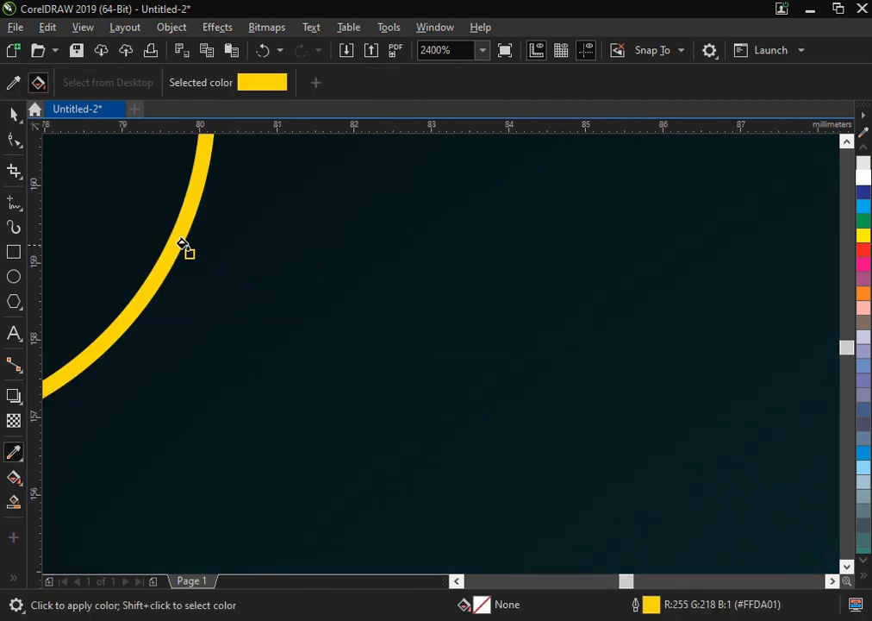
scroll(282, 270, down, 2)
Step: Add the two-line text "LOGO HERE" beside the background square in bold 4 pt Arial
key(F2)
drag(388, 390, 3, 81)
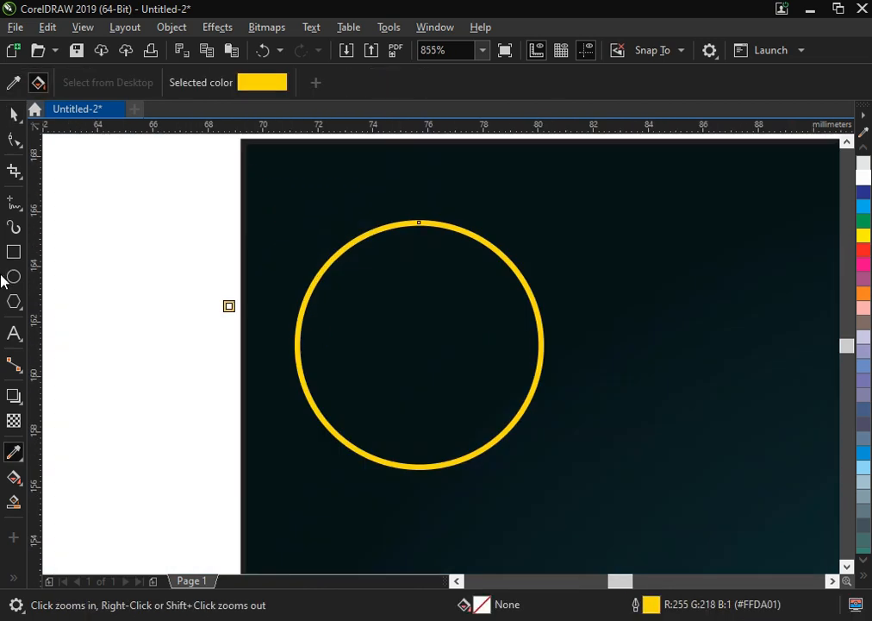
click(14, 333)
click(91, 371)
key(ctrl+v)
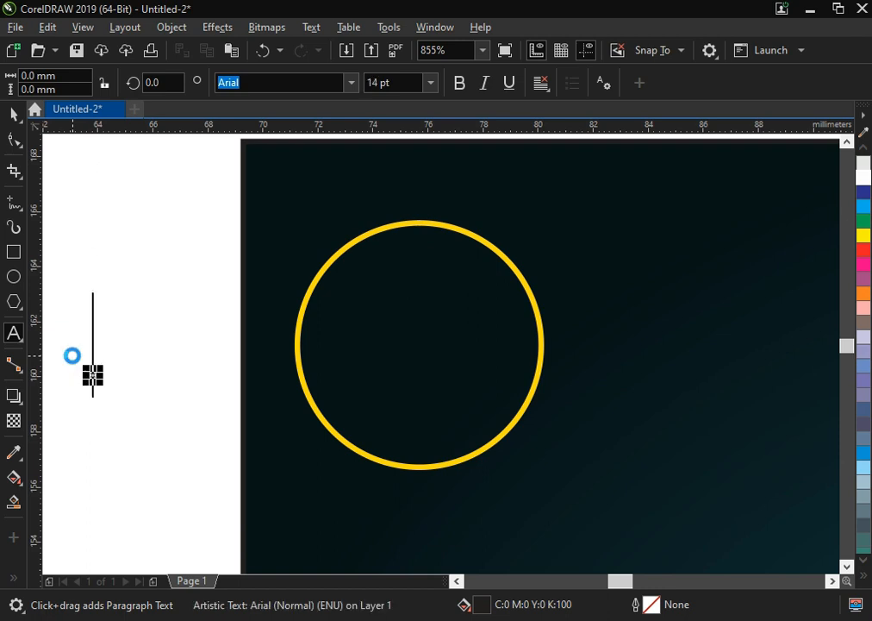
text(LOGO)
key(Return)
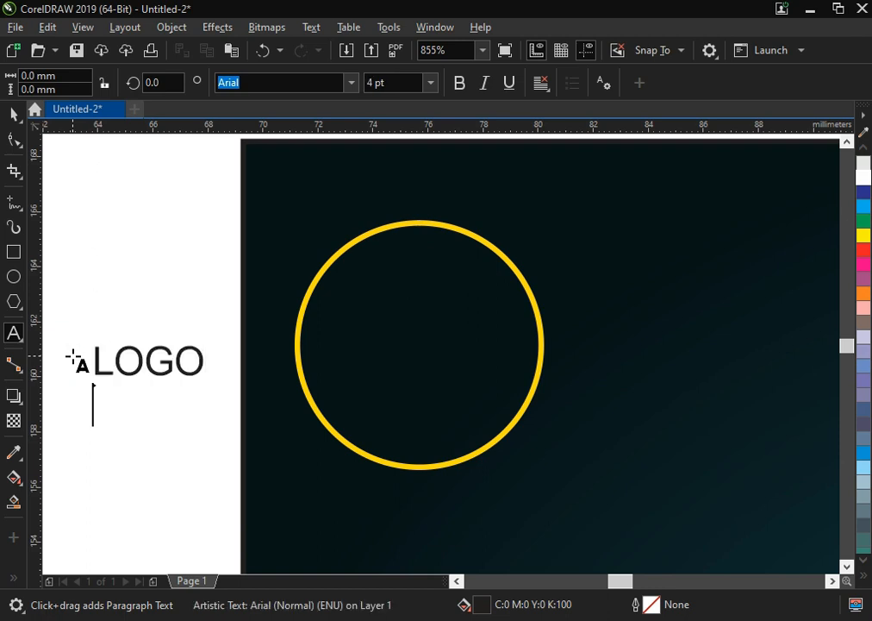
key(ctrl+a)
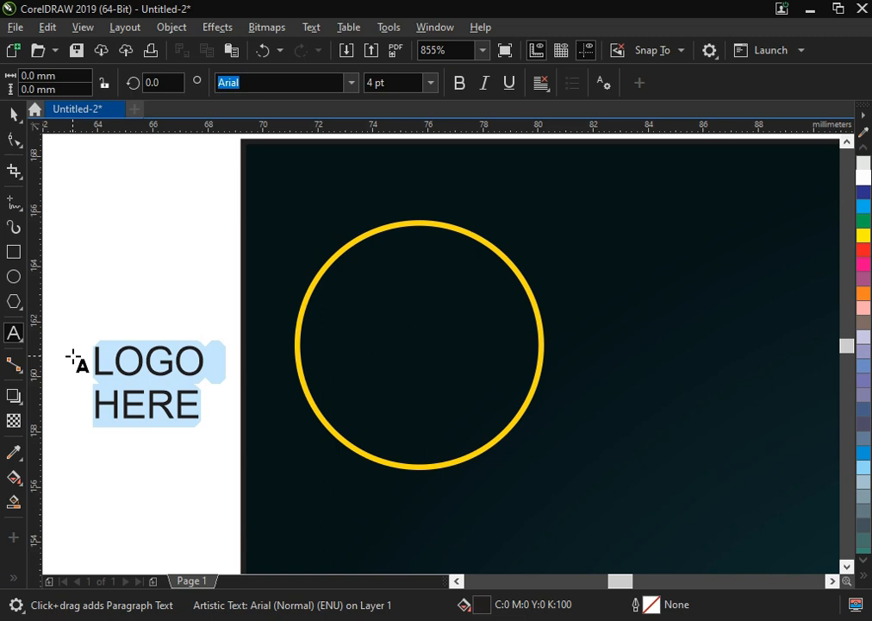
key(ctrl+b)
click(14, 114)
Step: Centre the LOGO HERE text horizontally and vertically inside the yellow circle
shift+click(323, 279)
key(c)
key(e)
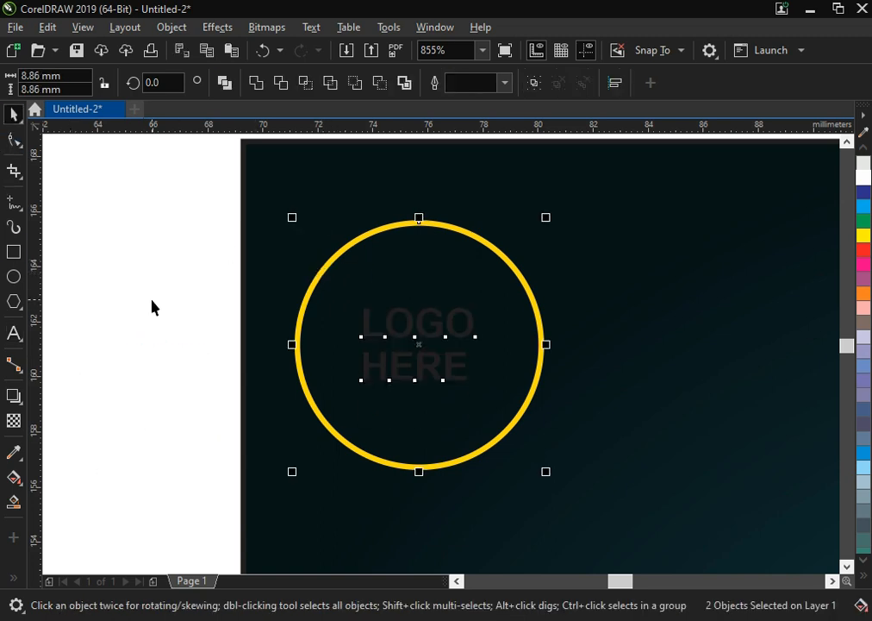
click(173, 311)
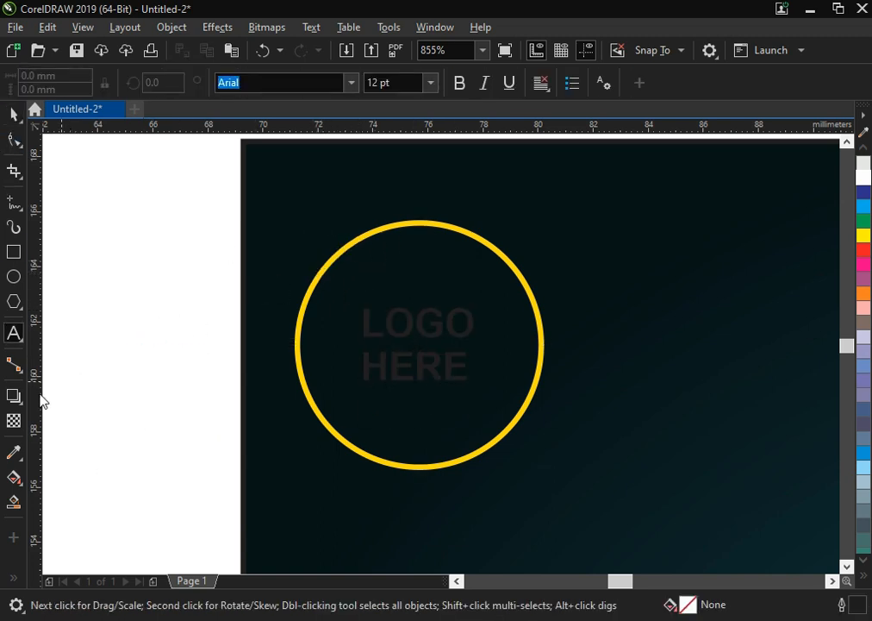
Step: Sample the circle's yellow and fill the LOGO HERE text with it
click(14, 451)
click(418, 223)
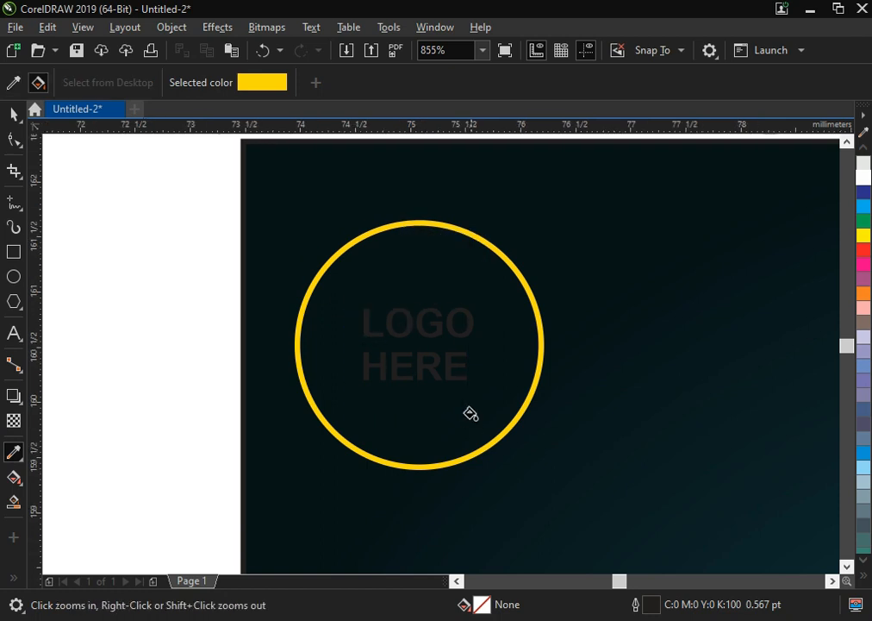
scroll(390, 242, up, 2)
click(403, 286)
scroll(576, 396, down, 5)
scroll(483, 284, up, 2)
key(space)
Step: Enlarge the logo text, break it into separate lines with HERE smaller than LOGO, and group the centred lines
mouse_move(506, 399)
mouse_down()
mouse_move(555, 450)
mouse_move(507, 416)
mouse_up()
key(ctrl+k)
click(531, 417)
click(531, 422)
drag(472, 385, 472, 367)
shift+click(483, 336)
key(c)
key(ctrl+g)
Step: Nudge the LOGO HERE group down two steps inside the circle
shift+click(486, 427)
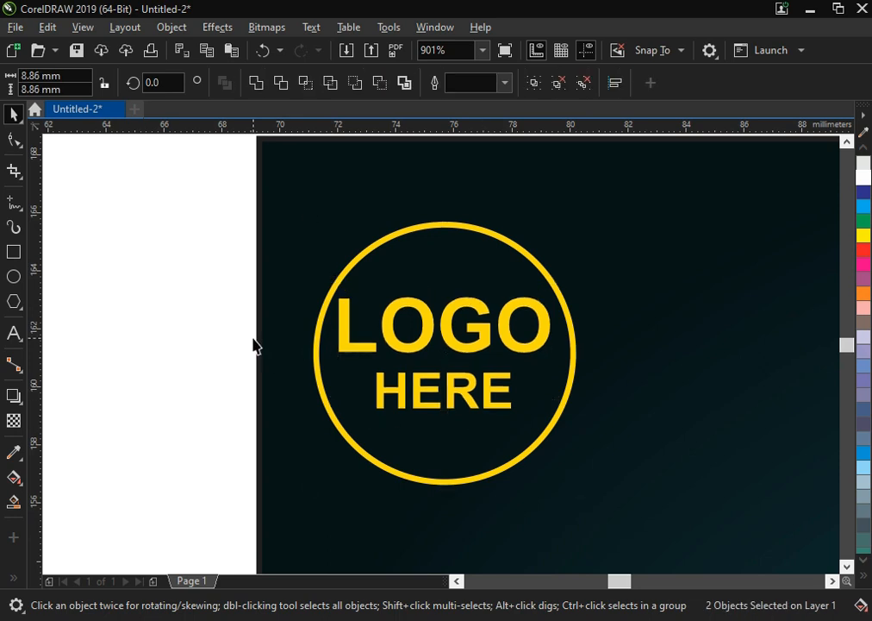
click(253, 345)
mouse_move(251, 269)
mouse_down()
mouse_move(589, 454)
mouse_move(576, 439)
mouse_up()
key(Down)
key(Down)
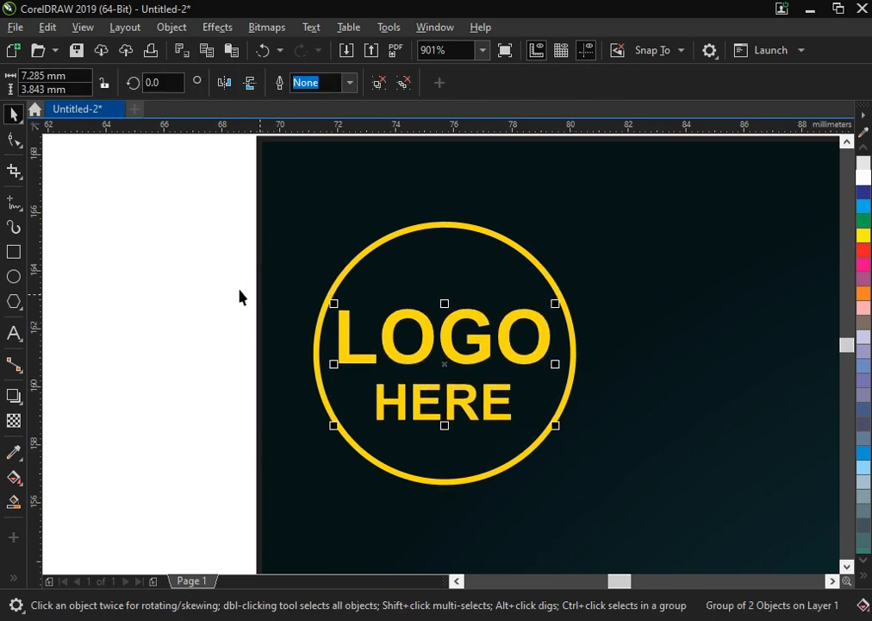
click(302, 298)
Step: Scale the circle and its text down to about 7.7 mm and move them closer to the poster's upper-left corner
scroll(314, 296, down, 3)
key(F2)
drag(282, 254, 648, 583)
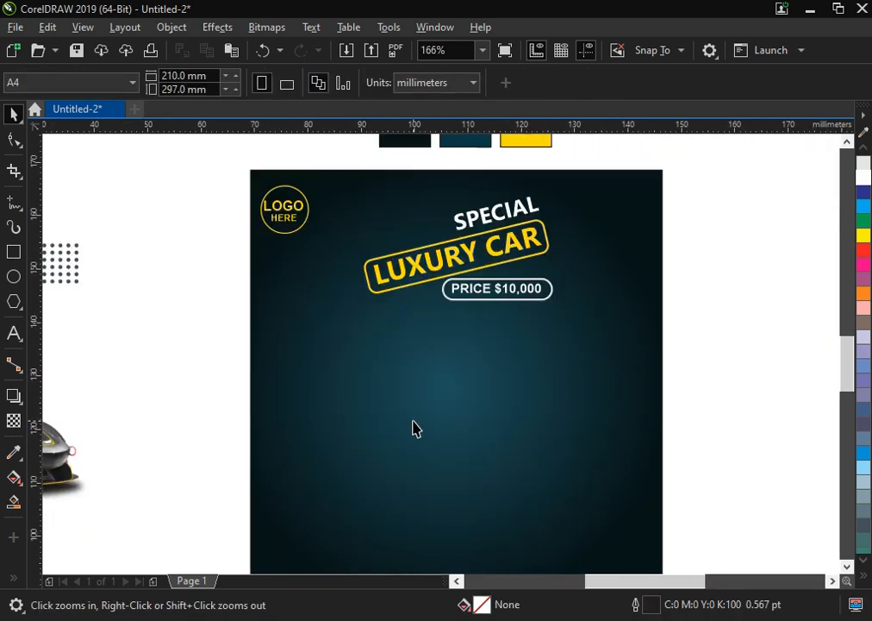
drag(223, 179, 327, 279)
shift+click(318, 247)
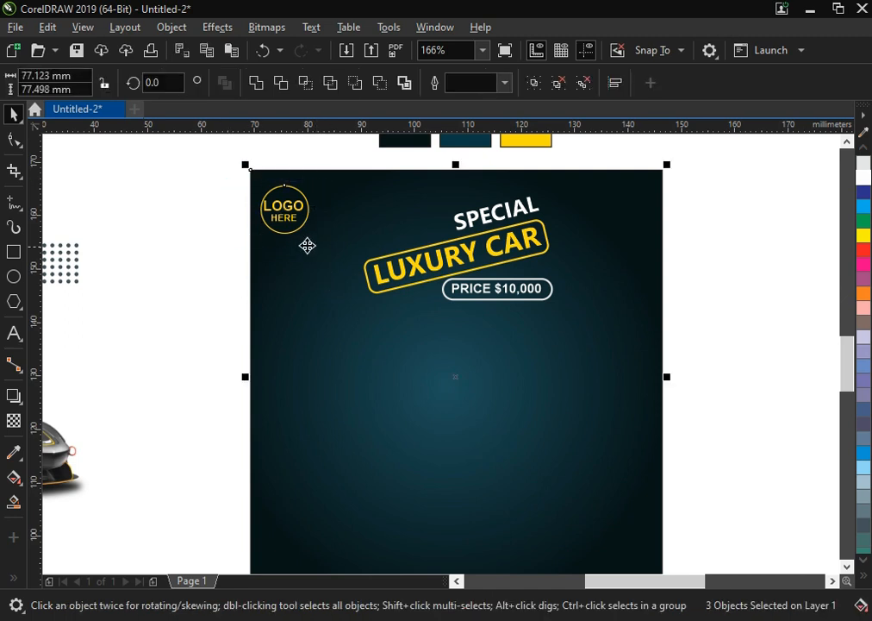
click(192, 229)
click(324, 201)
drag(229, 271, 452, 457)
drag(412, 424, 405, 419)
drag(376, 346, 361, 331)
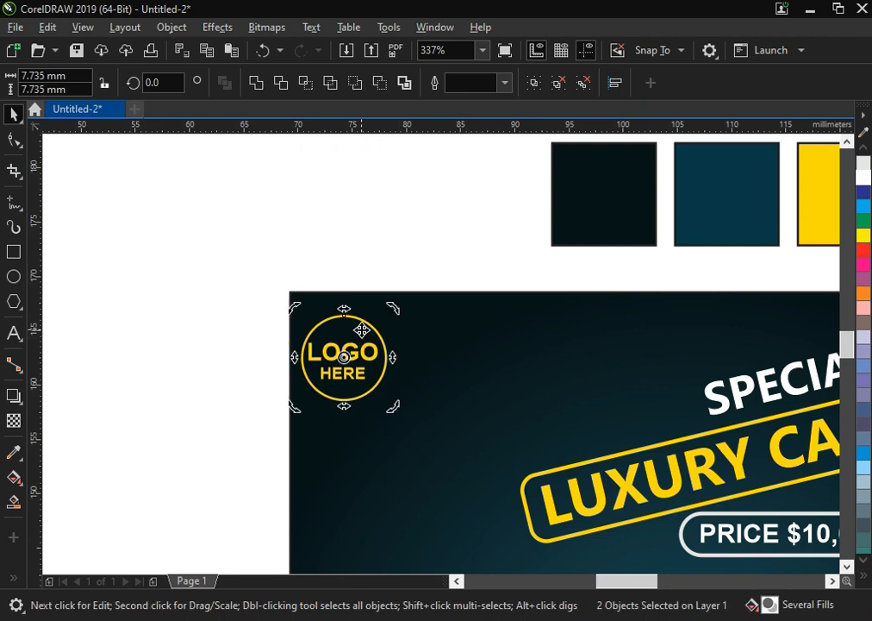
Step: Try a 1 pt outline on the circle and logo text together and undo it
key(F12)
text(1)
key(Return)
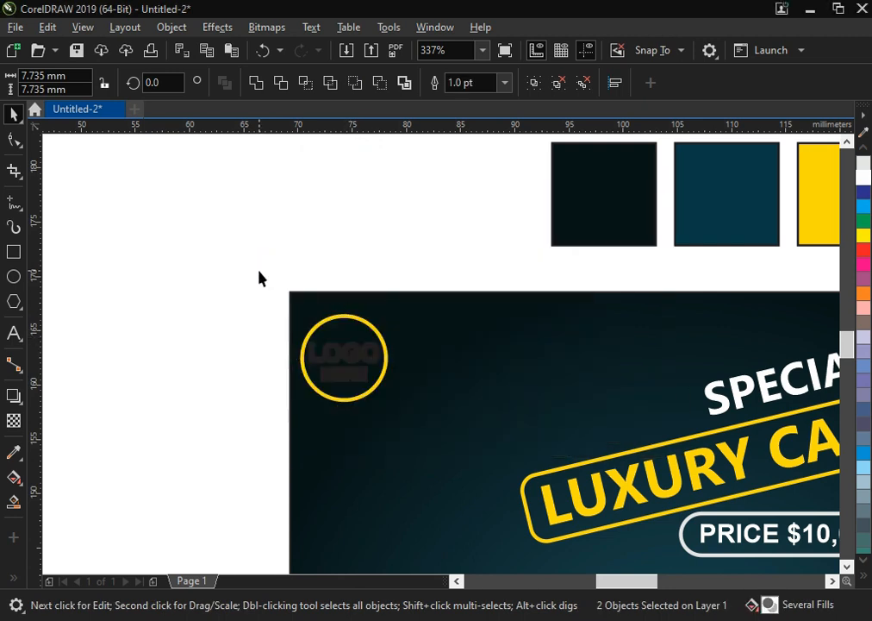
key(F2)
drag(263, 278, 450, 444)
key(ctrl+z)
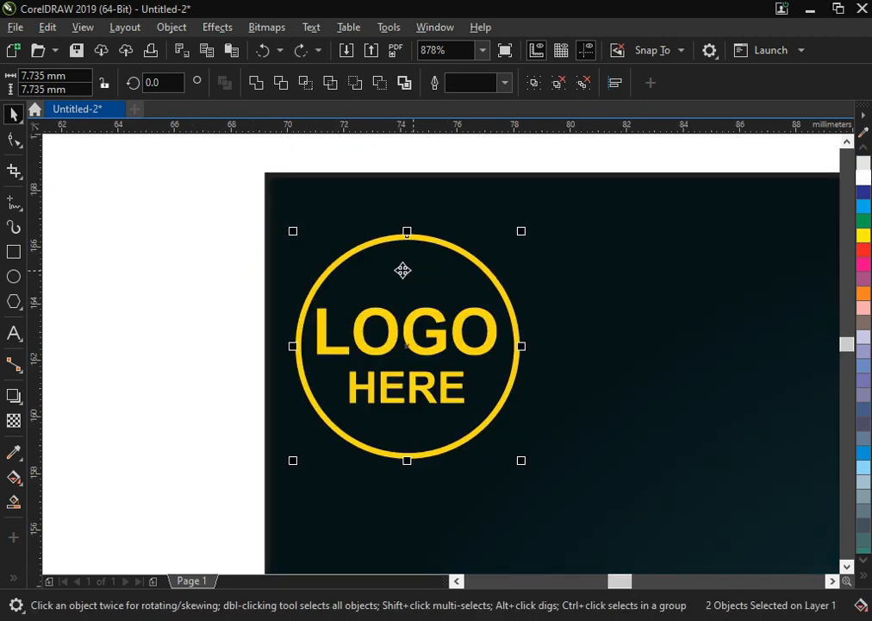
key(F12)
click(605, 440)
click(414, 284)
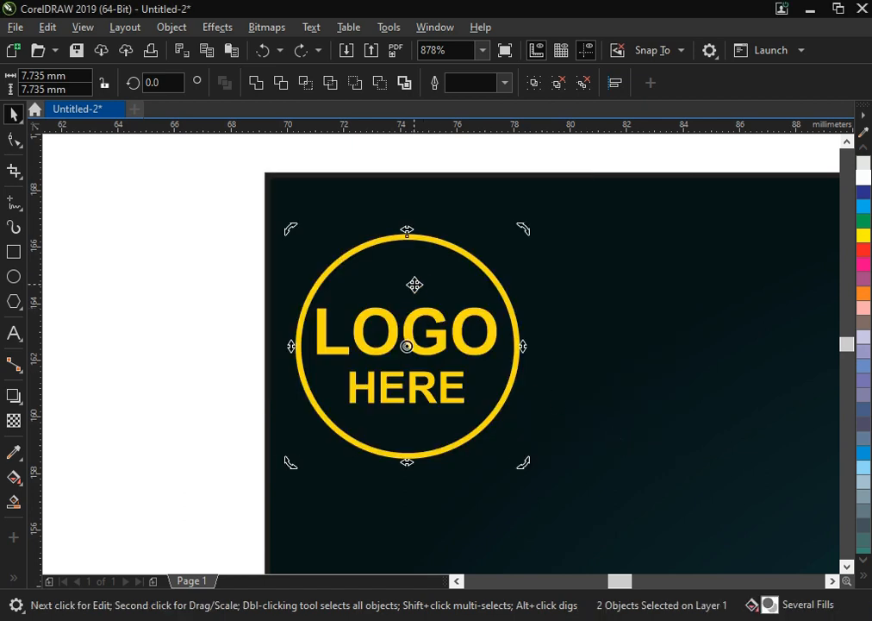
Step: Set the outline width of the logo circle alone to 1 pt
click(421, 261)
click(444, 263)
click(454, 244)
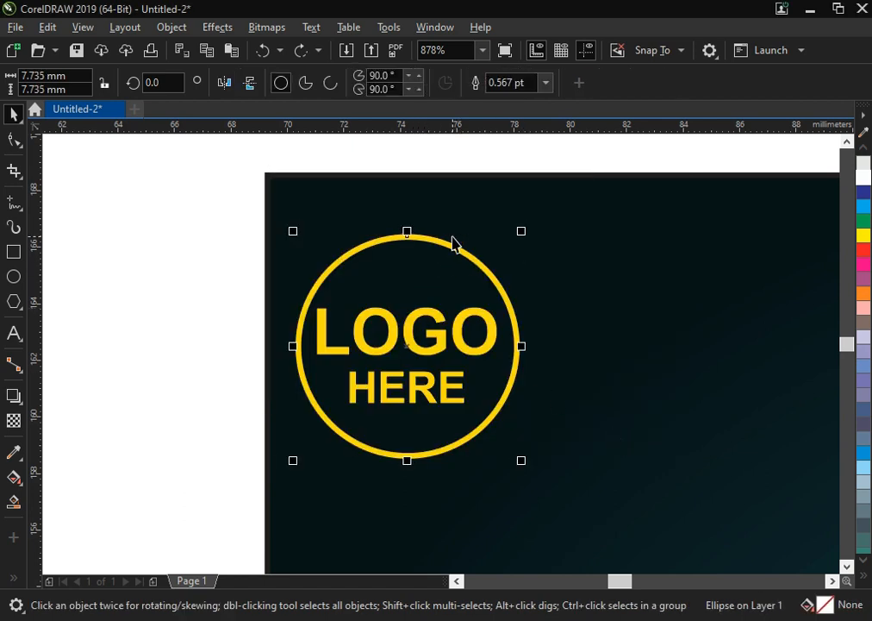
key(F12)
double_click(308, 252)
text(1)
key(Return)
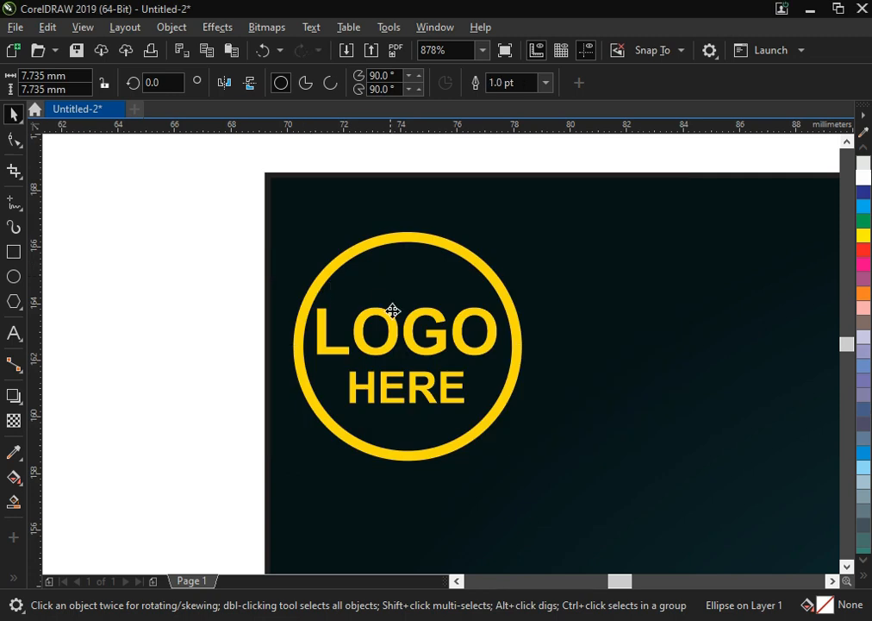
Step: Enlarge the circle slightly around the logo text, group them and scale the group down a little
drag(528, 226, 544, 218)
click(164, 275)
key(F3)
drag(253, 273, 396, 420)
key(ctrl+g)
drag(287, 356, 301, 343)
click(244, 364)
Step: Move the dot grid pattern onto the poster below the logo and colour it white
key(F3)
key(F2)
drag(603, 278, 169, 380)
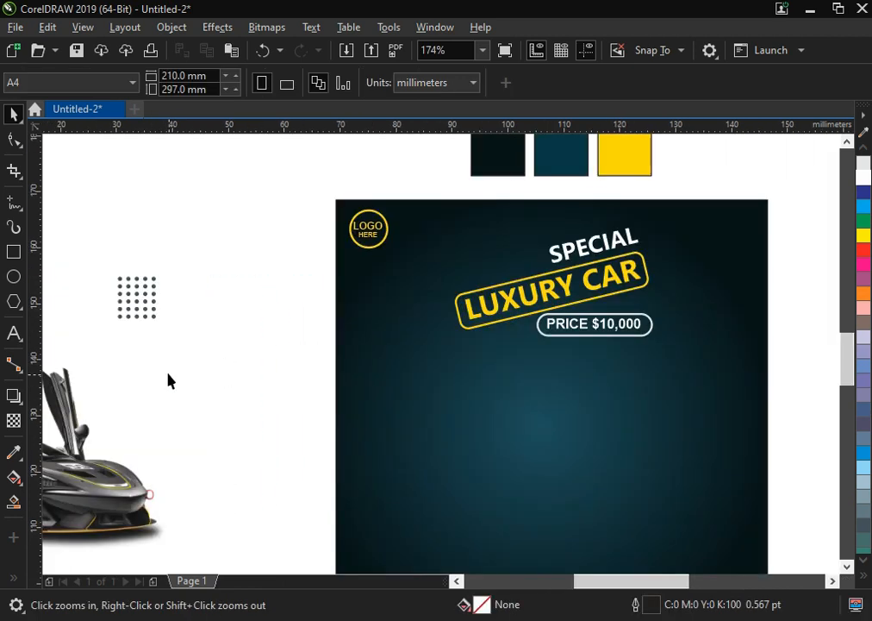
key(space)
drag(149, 318, 380, 308)
click(862, 180)
click(637, 187)
Step: Move the dot grid up beneath the logo and place a copy near the poster's lower-right corner
key(F3)
key(F2)
drag(481, 194, 719, 455)
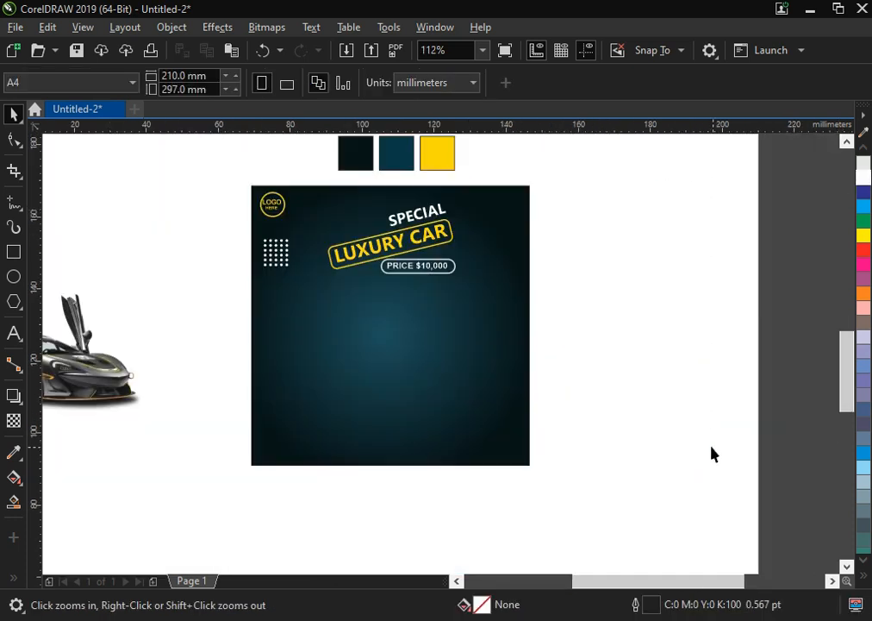
drag(278, 256, 279, 244)
shift+click(280, 199)
key(Escape)
drag(266, 250, 406, 347)
drag(512, 422, 512, 422)
Step: Move the car picture onto the poster below the price label and centre it horizontally
drag(161, 378, 428, 376)
key(c)
key(Escape)
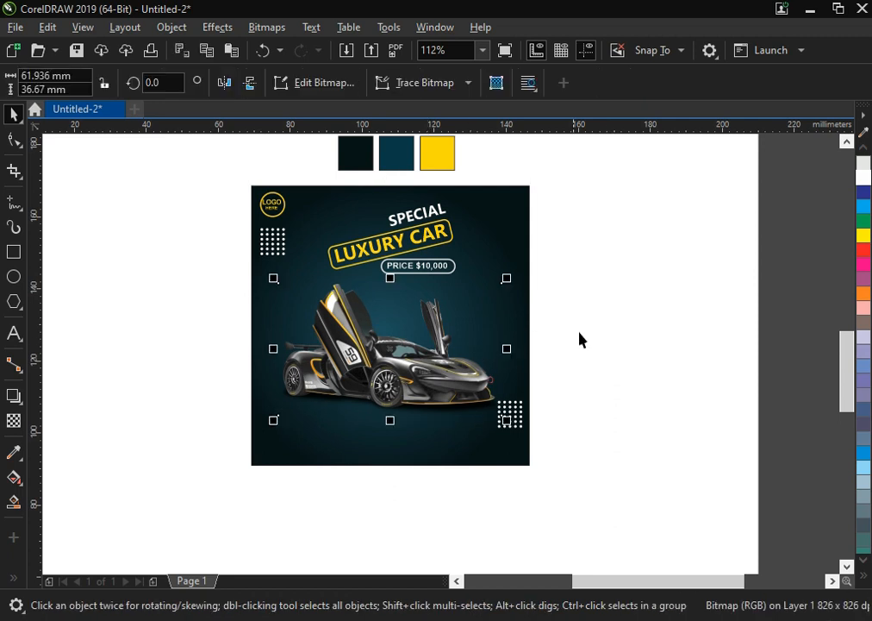
key(Escape)
Step: Draw a full-width rectangle about 77.1 by 30.5 mm over the lower part of the poster
key(z)
drag(545, 167, 210, 483)
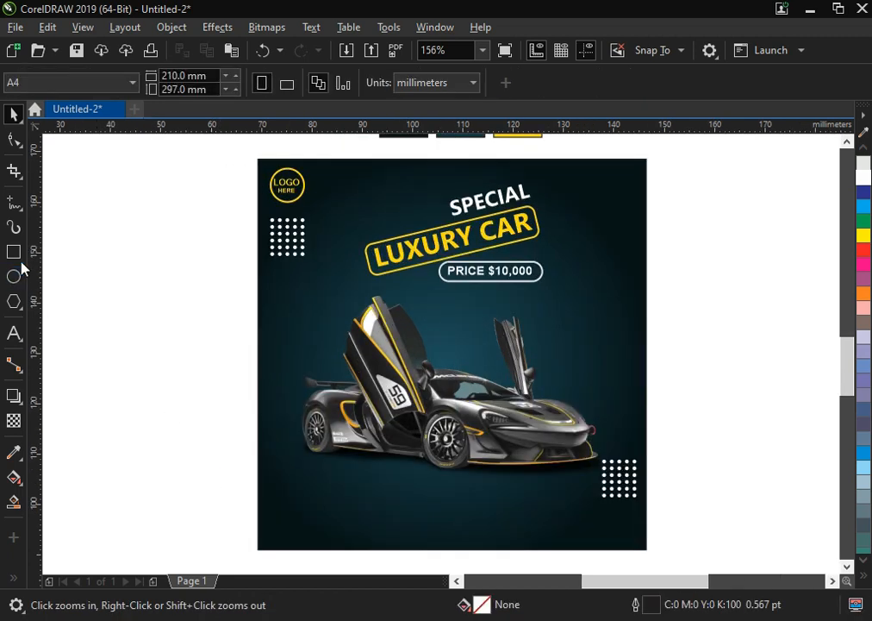
click(13, 251)
drag(259, 397, 648, 555)
key(space)
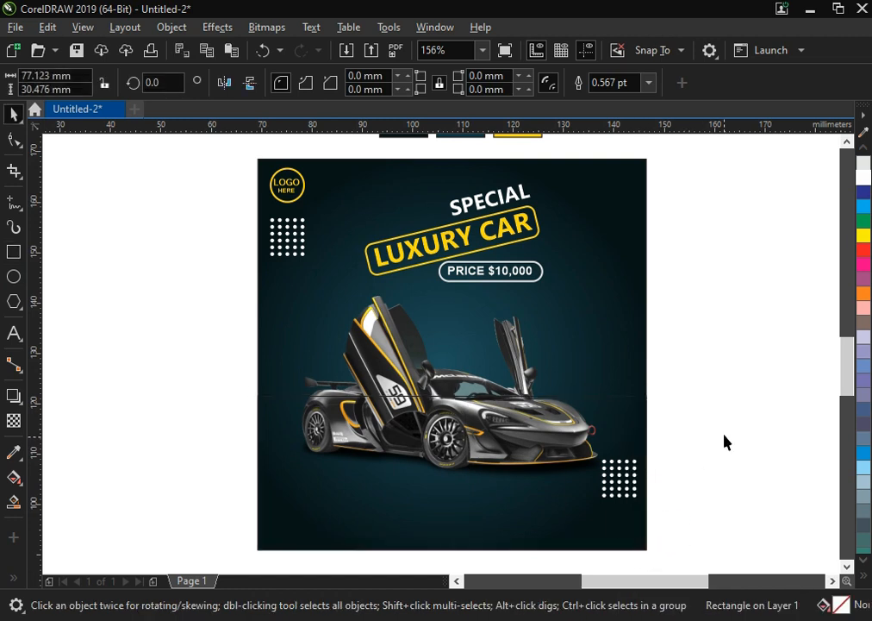
click(723, 439)
Step: Fill the new rectangle with the lighter blue sampled from the topmost colour swatch and remove its outline
scroll(724, 439, down, 2)
key(F2)
drag(735, 506, 398, 217)
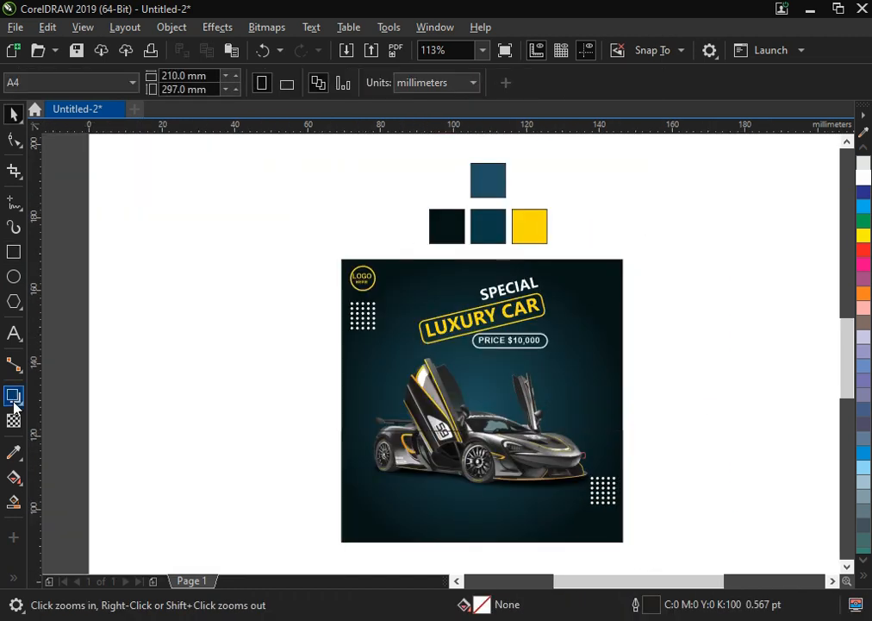
click(14, 452)
click(496, 183)
click(518, 505)
key(space)
click(622, 470)
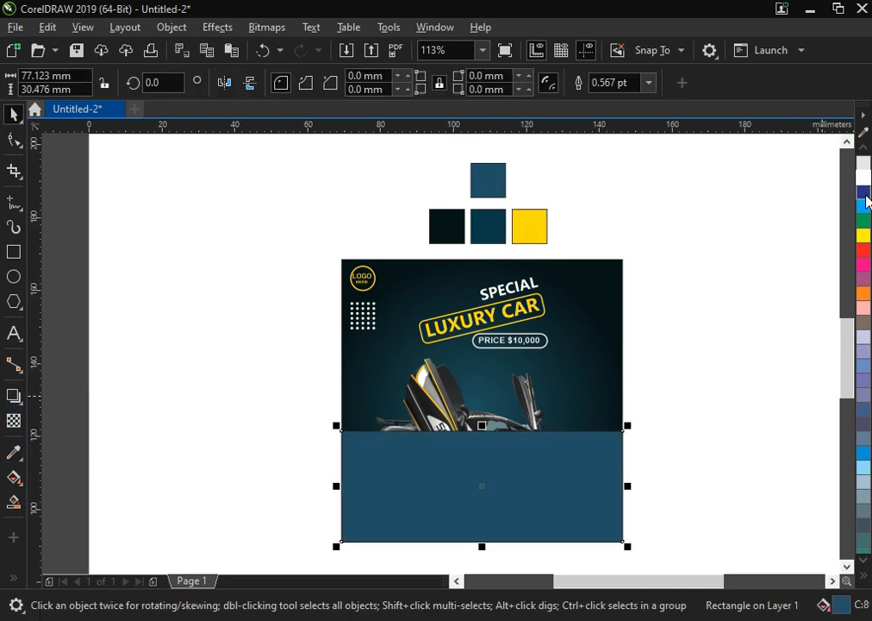
click(863, 574)
right_click(803, 148)
click(521, 447)
Step: Convert the blue rectangle and its segments to curves and bow its upper edge downward
key(F10)
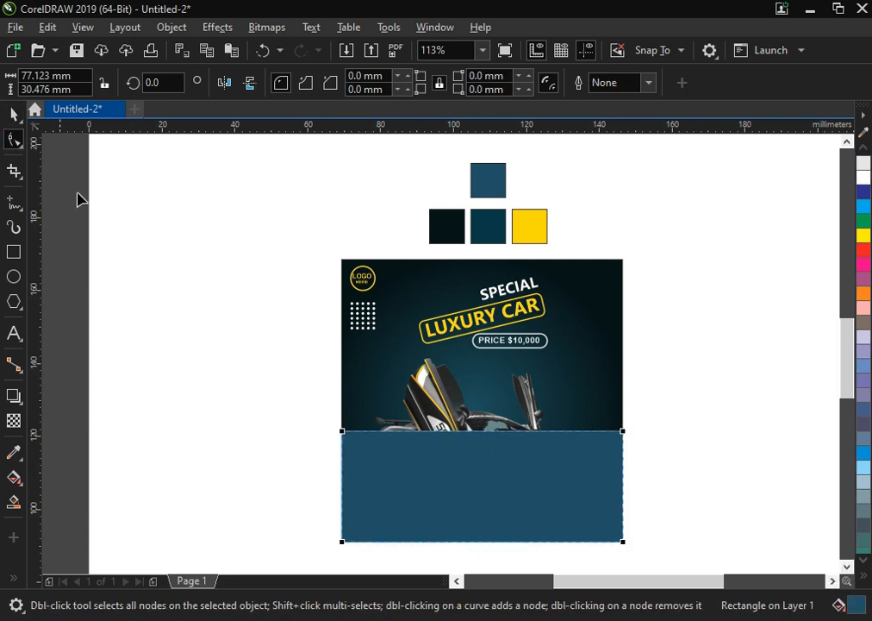
key(ctrl+q)
drag(332, 428, 708, 591)
click(95, 82)
drag(435, 417, 488, 508)
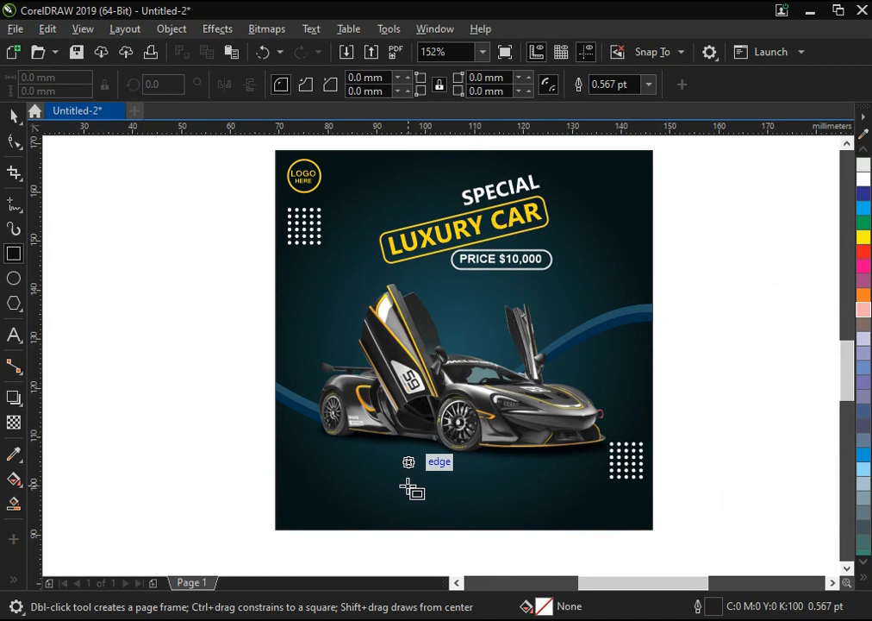
Step: Draw a rectangle about 24.2 by 6.5 mm below the car and round its corners to about 1.9 mm
drag(376, 478, 529, 508)
key(space)
click(687, 496)
click(498, 494)
click(14, 142)
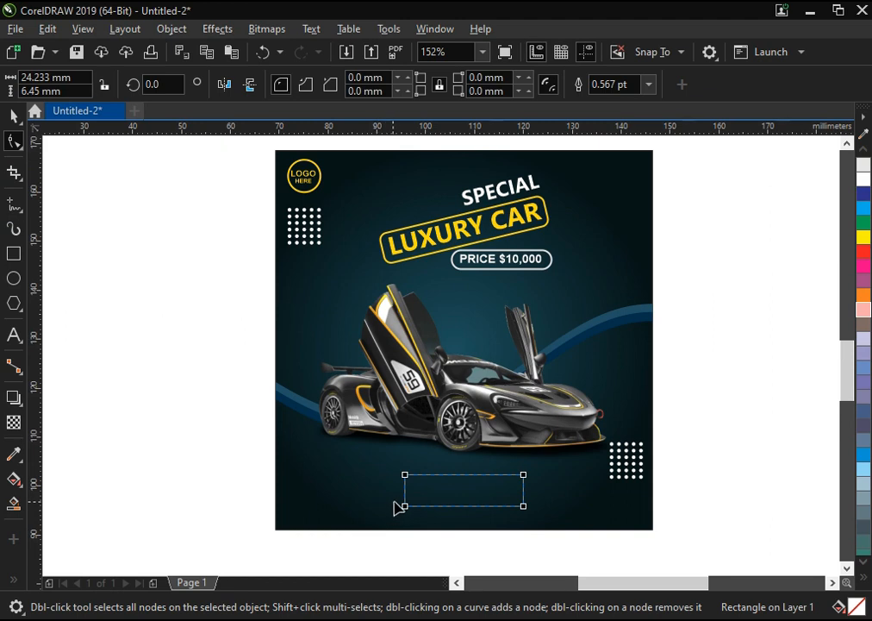
drag(407, 507, 415, 513)
key(space)
Step: Sample the logo's yellow and apply it to the outline of the rounded rectangle below the car
key(F2)
drag(258, 213, 739, 539)
click(15, 457)
click(292, 175)
scroll(339, 495, up, 5)
click(339, 333)
scroll(363, 342, down, 3)
key(F2)
drag(378, 310, 675, 481)
key(space)
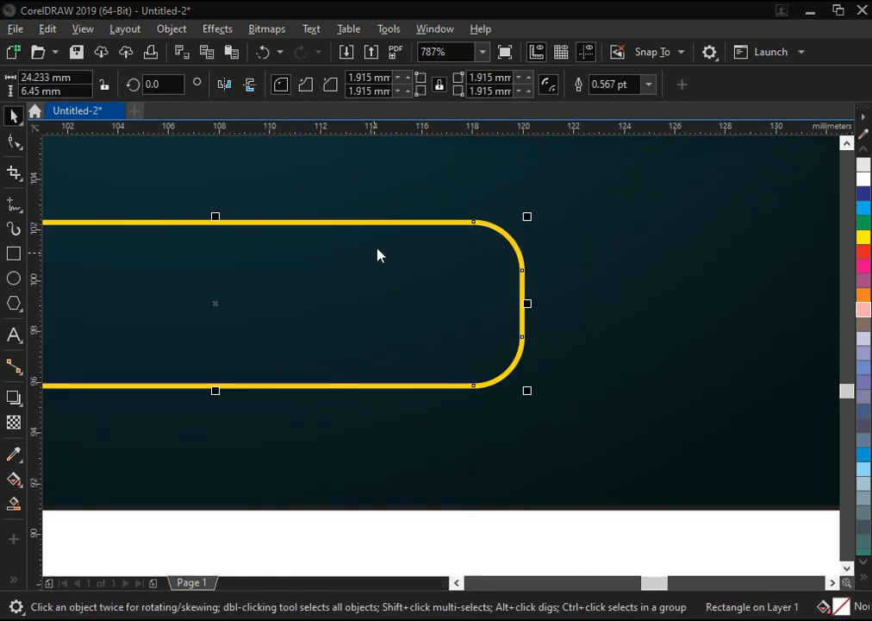
Step: Set the rounded rectangle's outline width to 1 pt and skew the shape into a right-leaning parallelogram
key(F12)
key(Return)
click(228, 222)
drag(217, 211, 257, 232)
scroll(345, 365, down, 2)
drag(543, 480, 514, 456)
click(377, 366)
click(380, 374)
key(Escape)
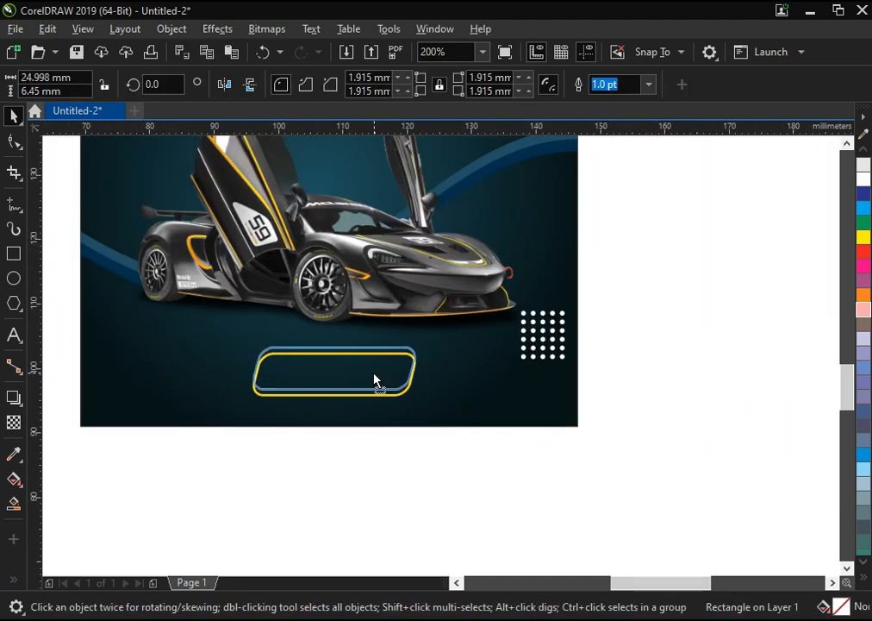
Step: Reduce the height of the slanted yellow-outlined shape below the car to about 5.4 mm
click(369, 380)
drag(334, 392, 303, 390)
scroll(303, 394, up, 1)
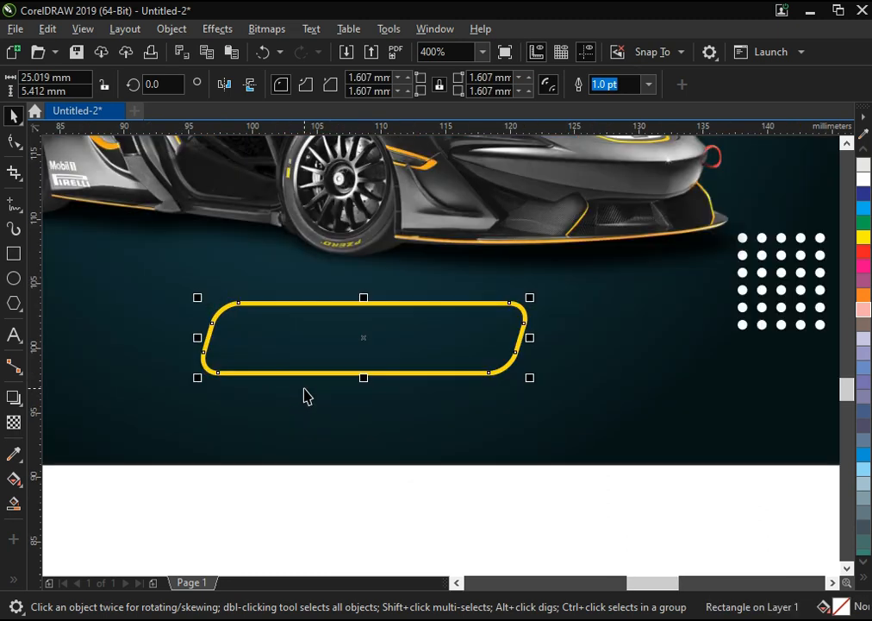
Step: Fill the slanted shape with the yellow sampled from its own outline and remove the outline
click(15, 454)
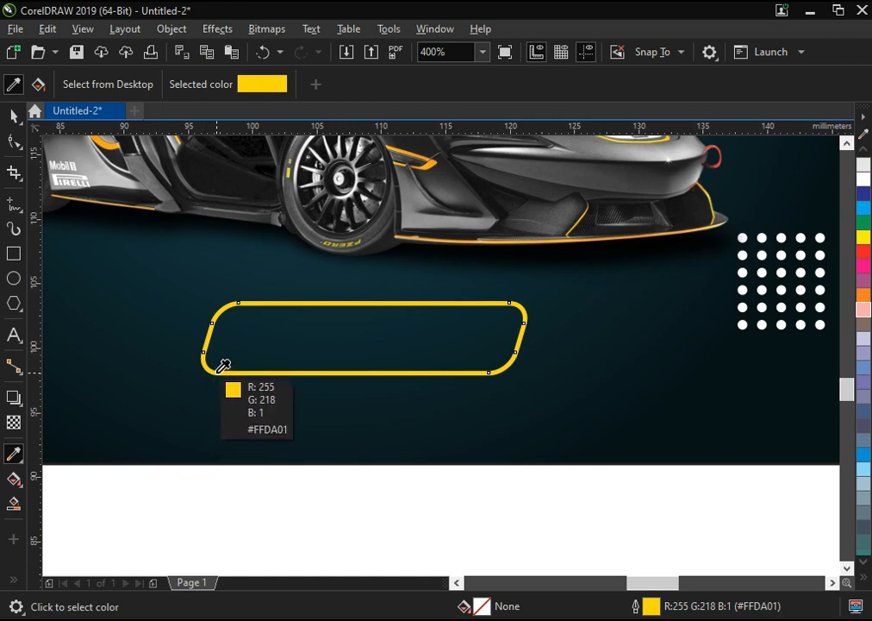
click(224, 365)
click(261, 336)
key(space)
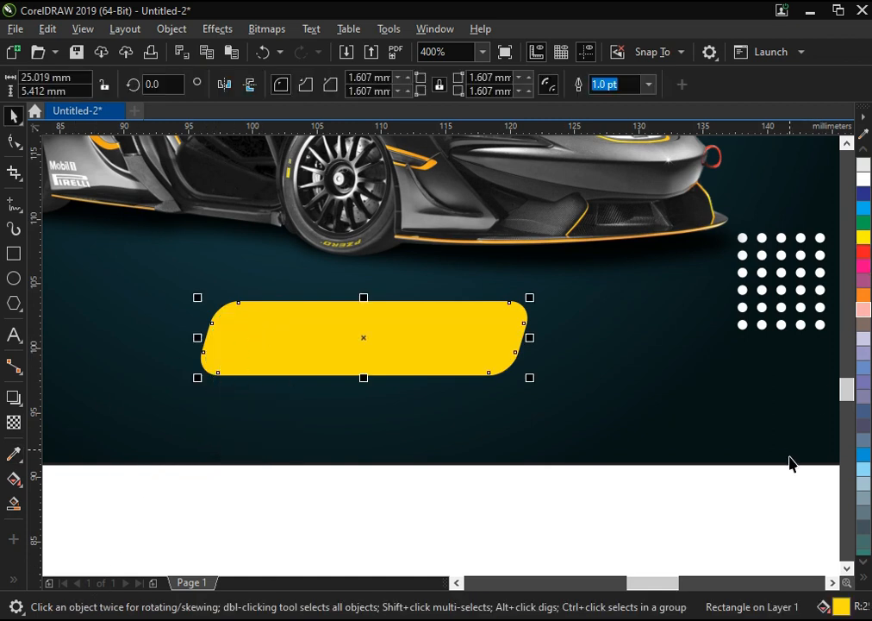
click(862, 575)
right_click(805, 152)
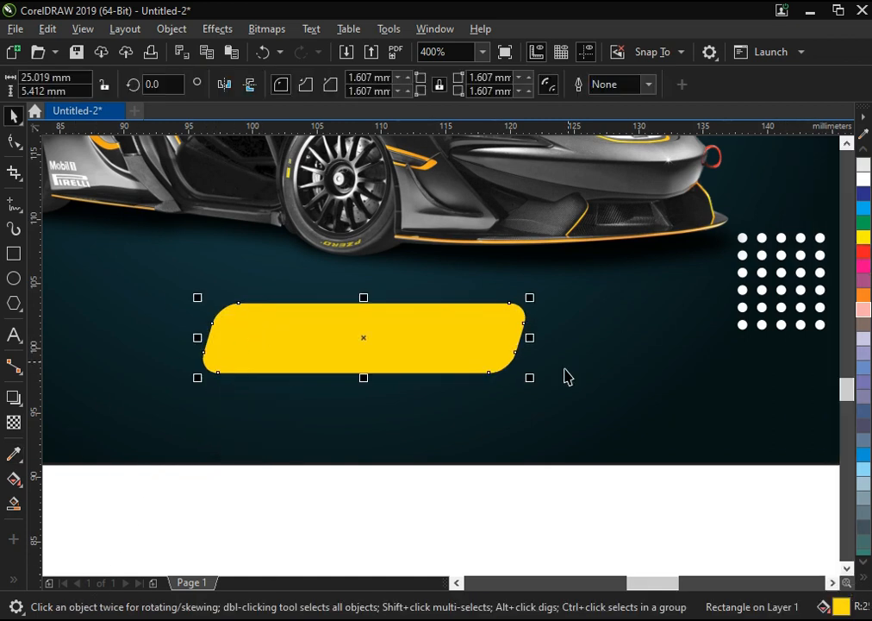
click(493, 486)
Step: Add the text ORDER NOW in bold Arial on the blank area below the poster
key(F8)
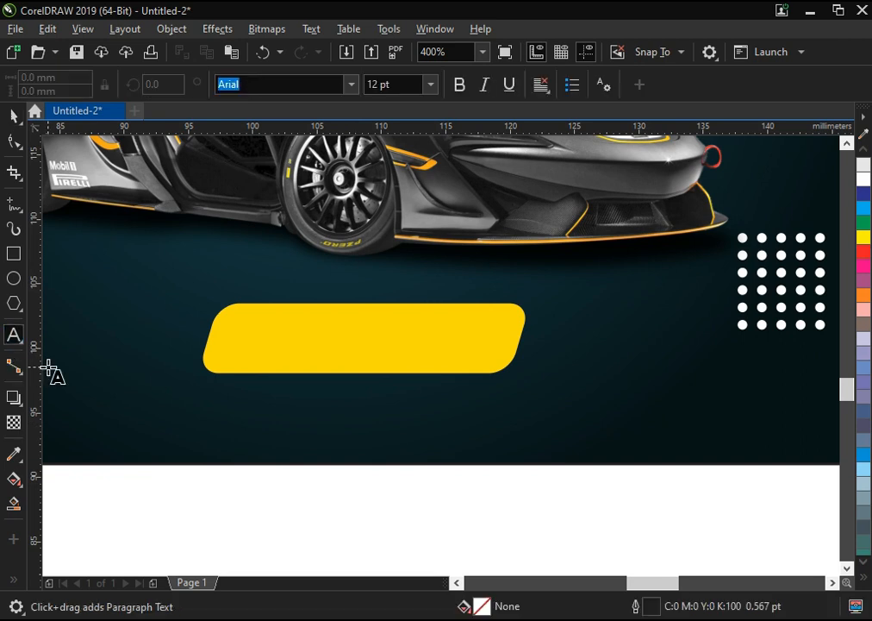
click(138, 499)
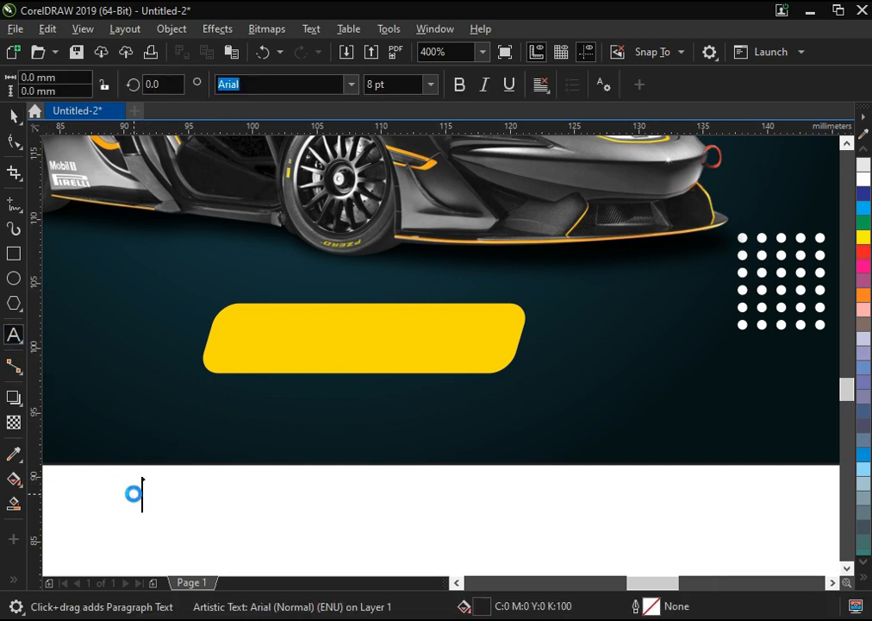
text(ORDER NO)
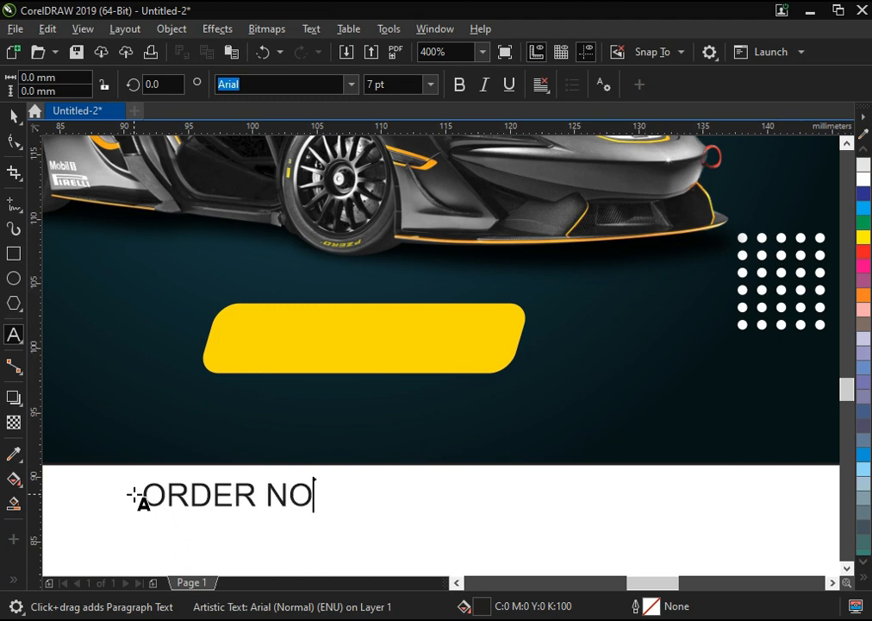
key(ctrl+a)
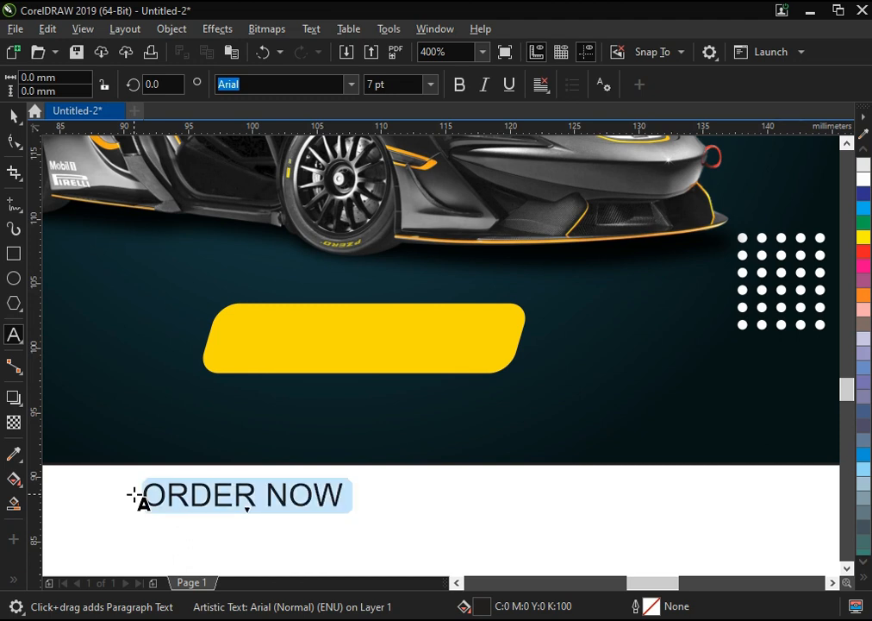
key(ctrl+b)
Step: Centre the ORDER NOW text on the yellow shape and enlarge it to about 8.9 pt
click(13, 115)
shift+click(345, 363)
shift+click(345, 359)
shift+click(345, 360)
key(c)
key(e)
click(500, 513)
click(385, 330)
click(453, 340)
drag(466, 354, 502, 366)
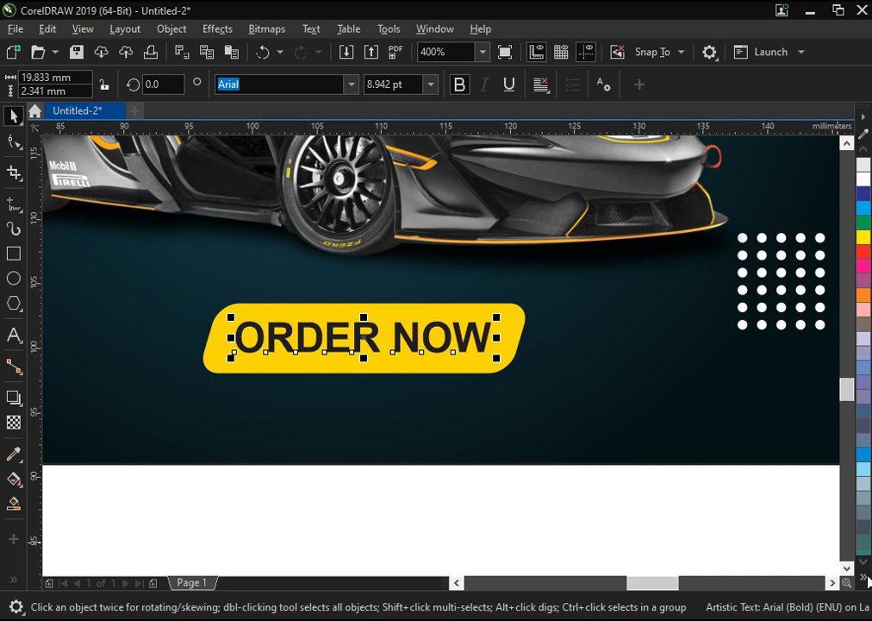
Step: Colour the ORDER NOW text black
click(863, 576)
click(849, 299)
click(580, 479)
scroll(517, 397, down, 2)
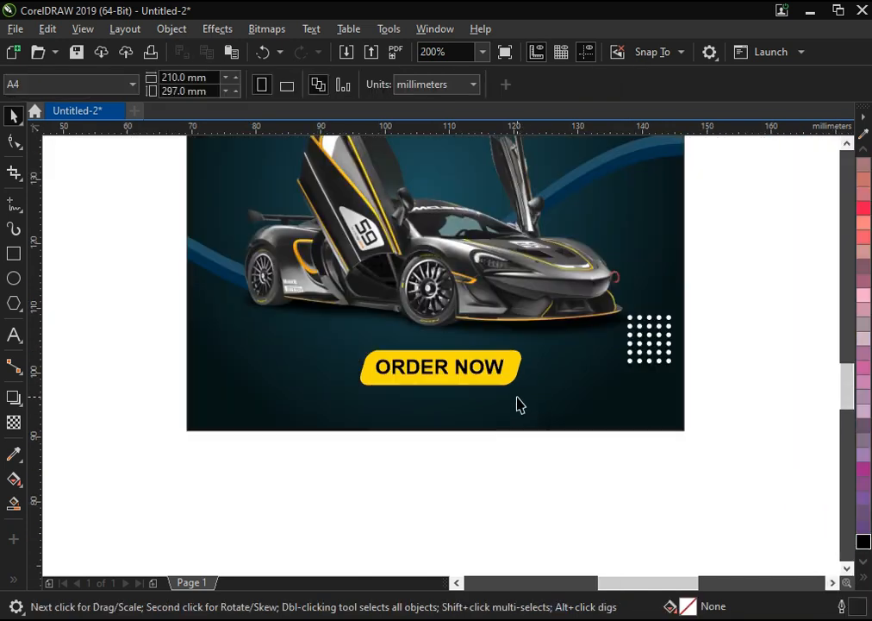
Step: Narrow the yellow shape slightly around its text, then group the button and centre it horizontally on the poster background
key(F2)
drag(664, 444, 252, 289)
click(571, 392)
drag(585, 368, 576, 369)
drag(616, 497, 377, 362)
key(ctrl+g)
shift+click(502, 442)
key(c)
click(544, 464)
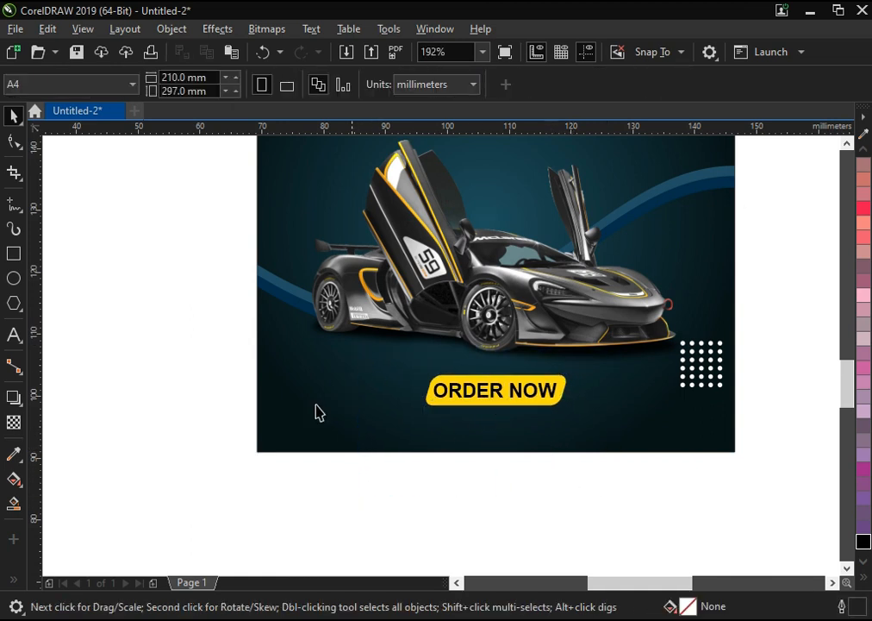
click(13, 334)
click(271, 510)
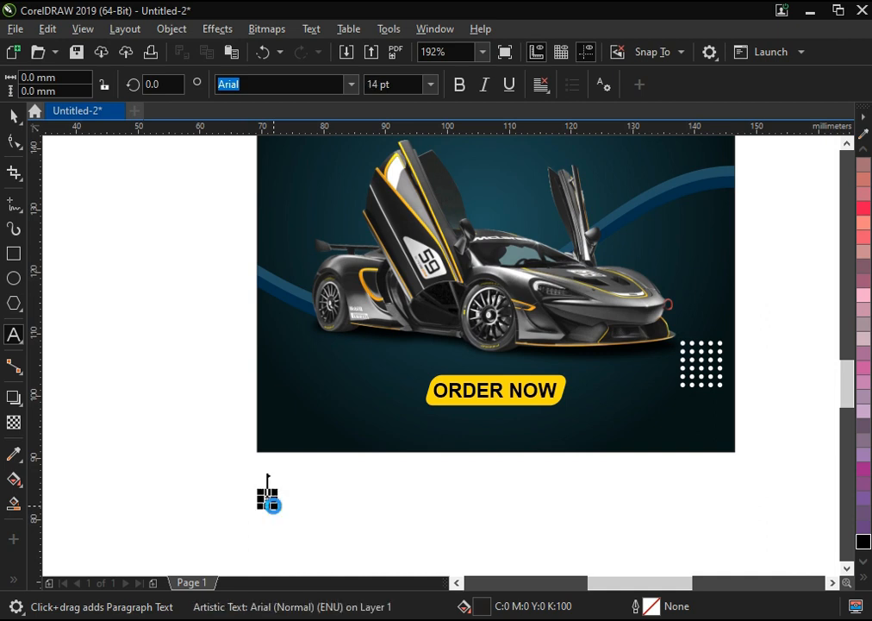
text(www.)
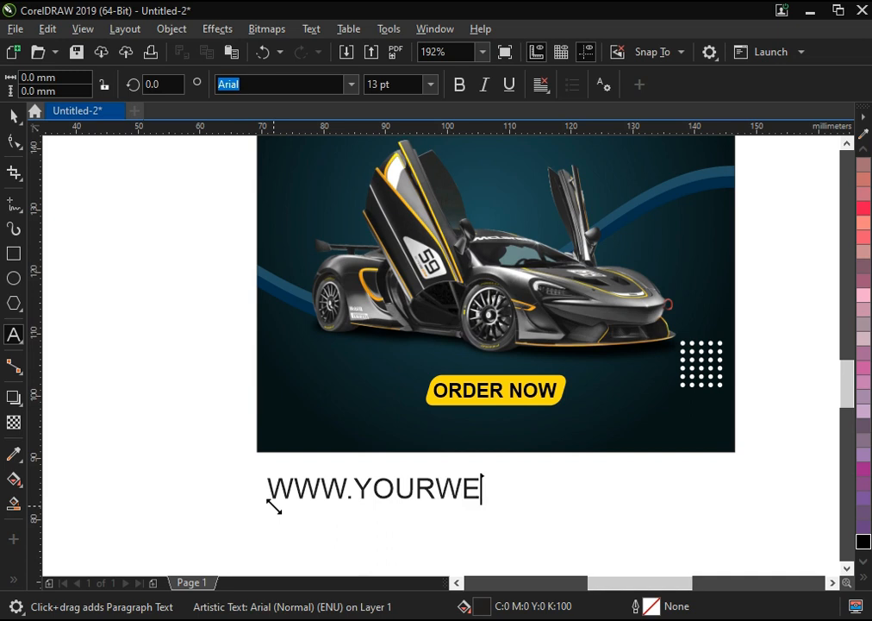
text(YOURWEBSITE.COM)
key(ctrl+a)
key(ctrl+b)
click(7, 121)
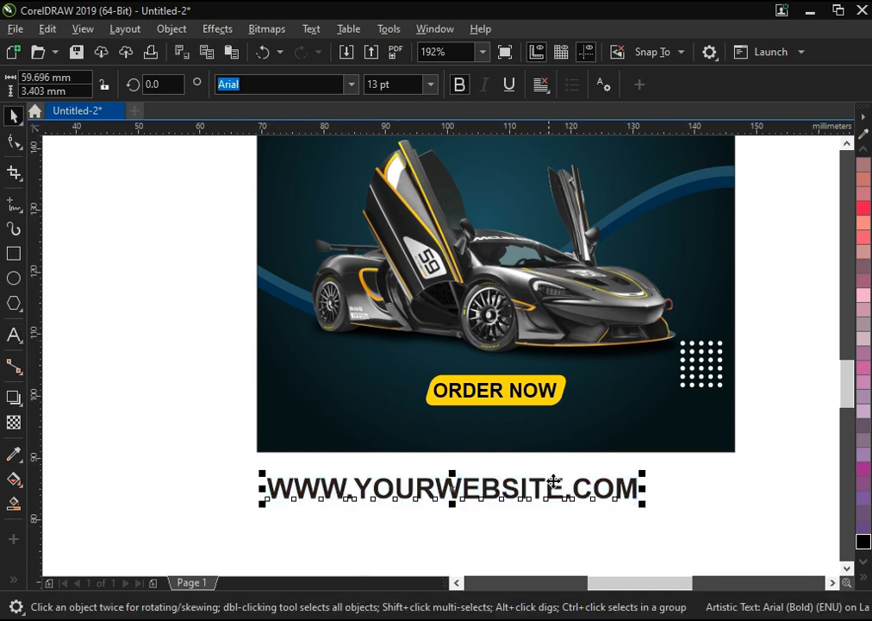
Step: Shrink the website text to about 4.8 pt and place it in white in the poster's lower-left corner
drag(639, 511, 429, 497)
drag(343, 489, 360, 448)
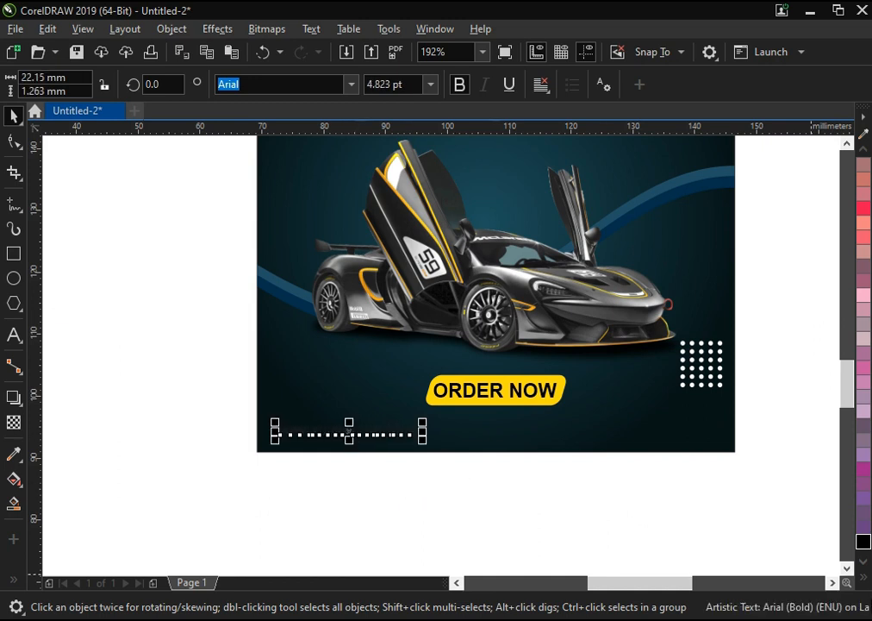
click(863, 578)
click(801, 316)
Step: Scale the website text to about 3.8 pt and duplicate it in the poster's lower-right corner, right-aligned with the dot grid
drag(426, 443, 675, 458)
right_click(674, 459)
shift+click(720, 385)
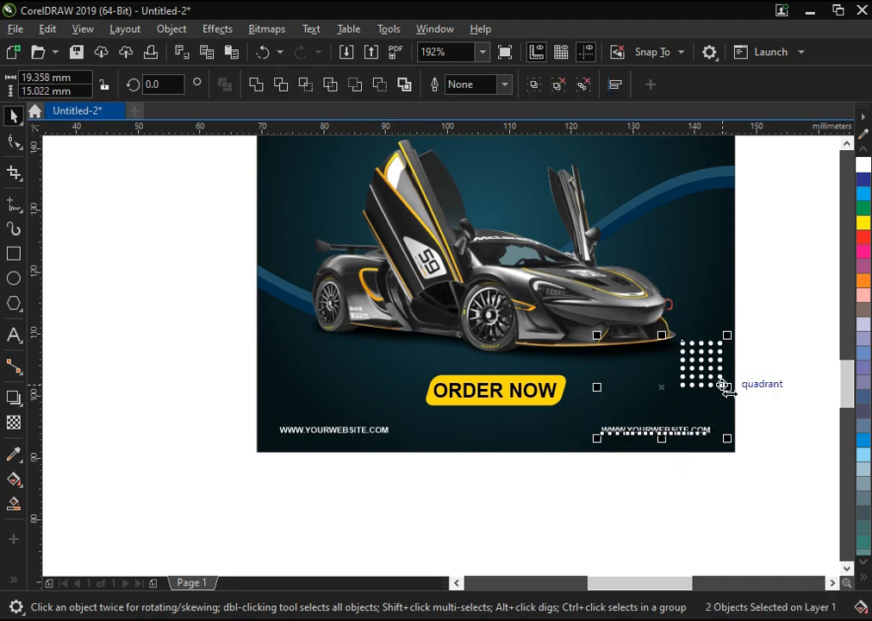
key(r)
key(Escape)
Step: Replace the duplicated website text with a placeholder phone number and right-align it with the lower dot grid
double_click(667, 432)
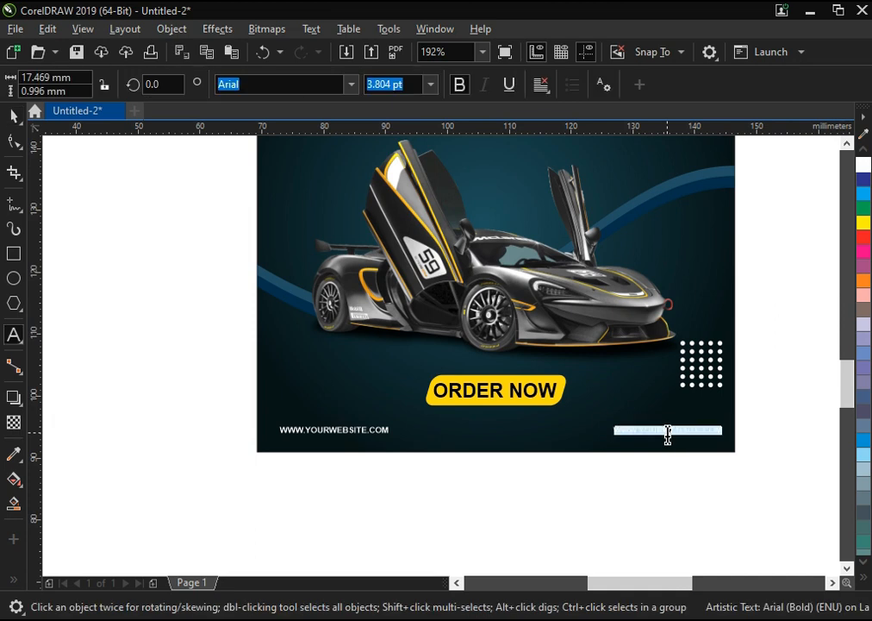
text(+00 11 22 33 44 55)
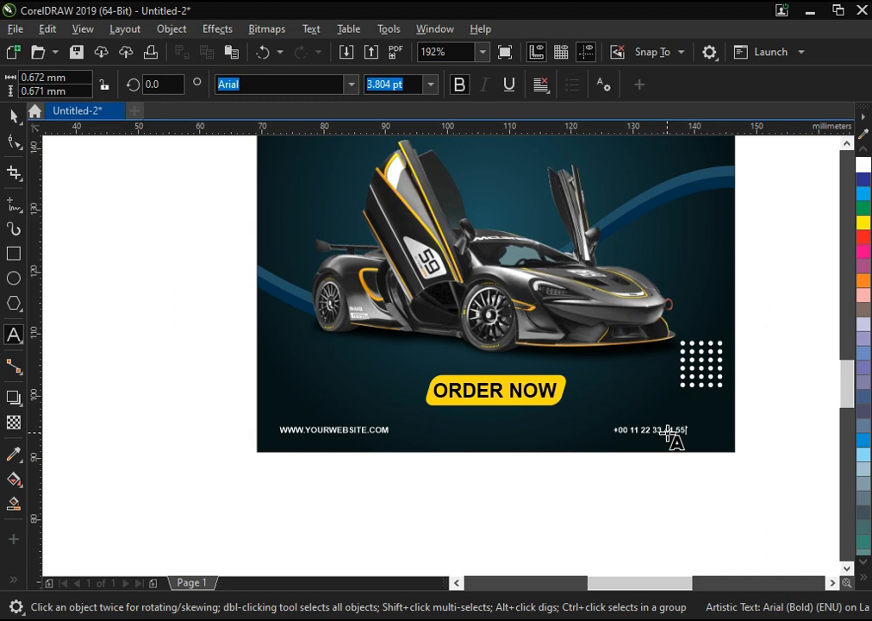
key(Escape)
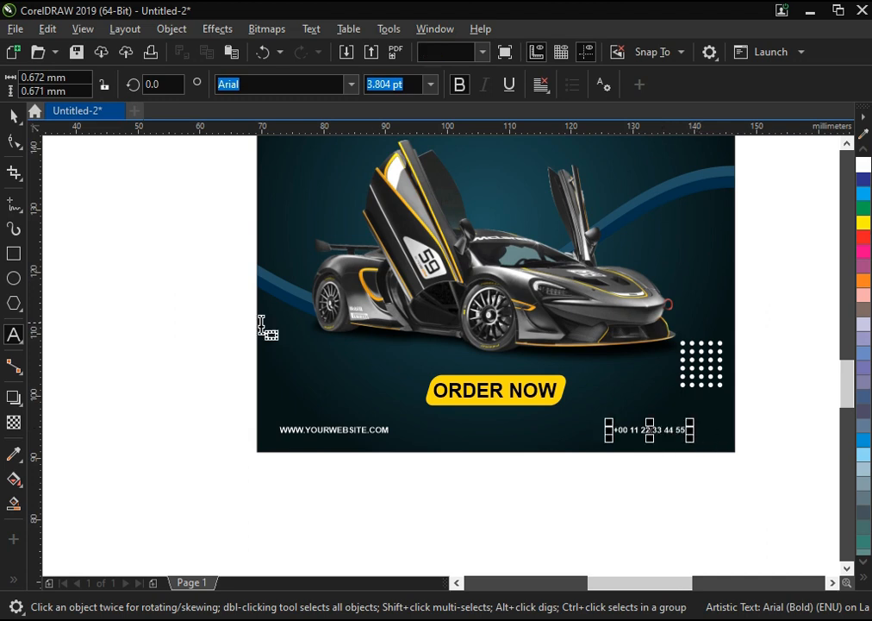
key(space)
shift+click(695, 384)
key(r)
key(Escape)
Step: Enlarge the phone number text to about 15 mm wide, keeping its right end under the dot grid's edge
click(651, 425)
click(644, 413)
click(670, 431)
drag(646, 423, 627, 412)
click(668, 471)
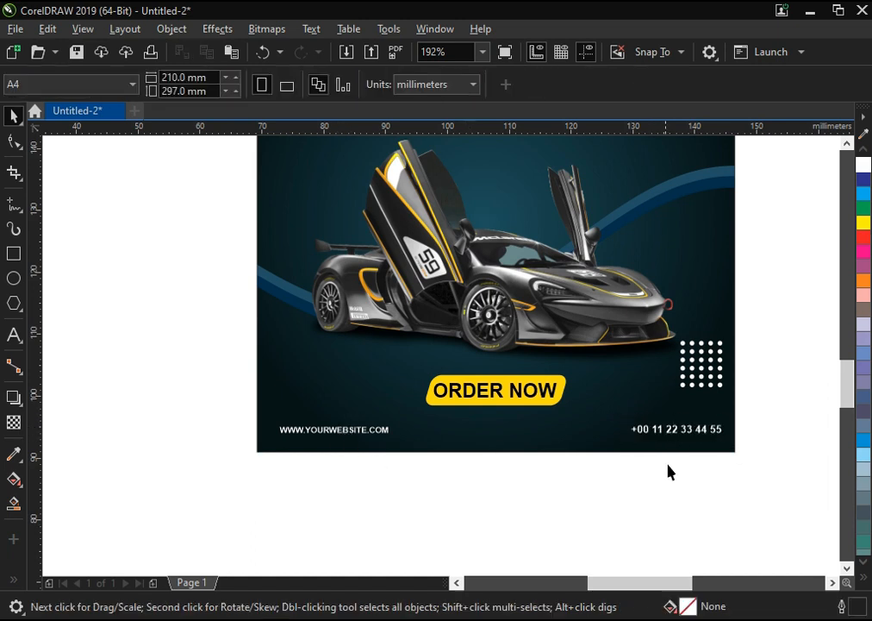
Step: Draw a circle about 5.5 mm in diameter to the right of the LUXURY CAR heading and give it an orange outline
scroll(740, 464, down, 3)
key(z)
drag(753, 462, 470, 201)
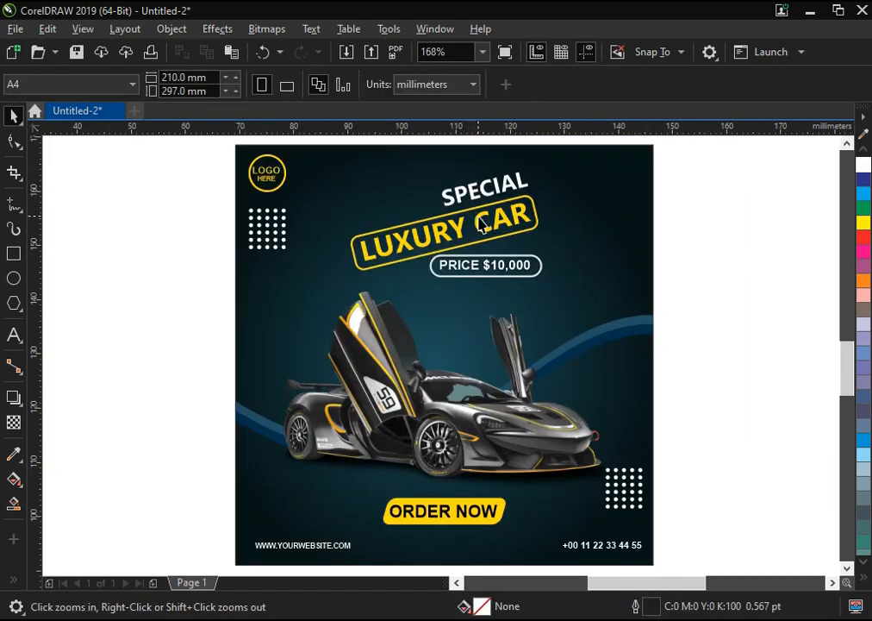
click(14, 277)
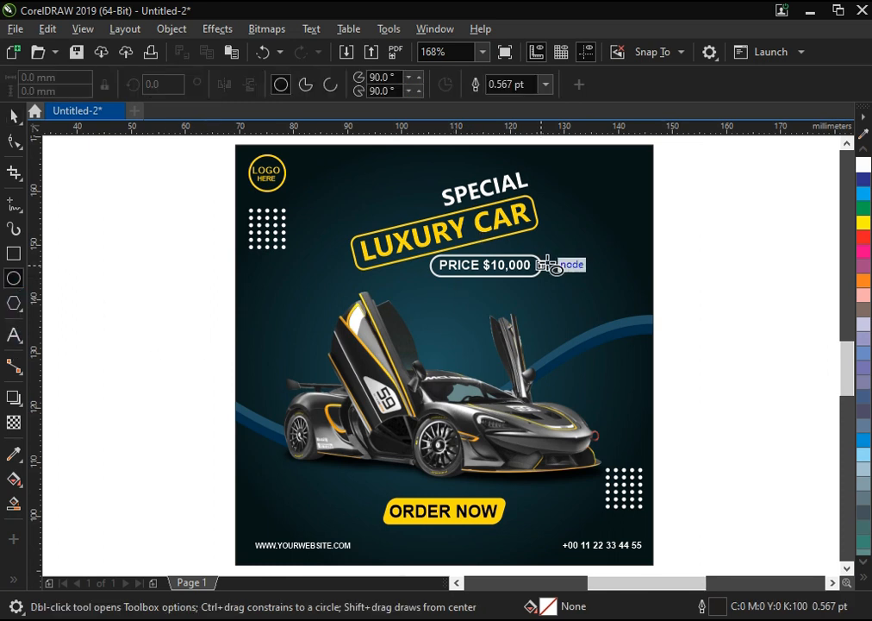
drag(590, 210, 629, 249)
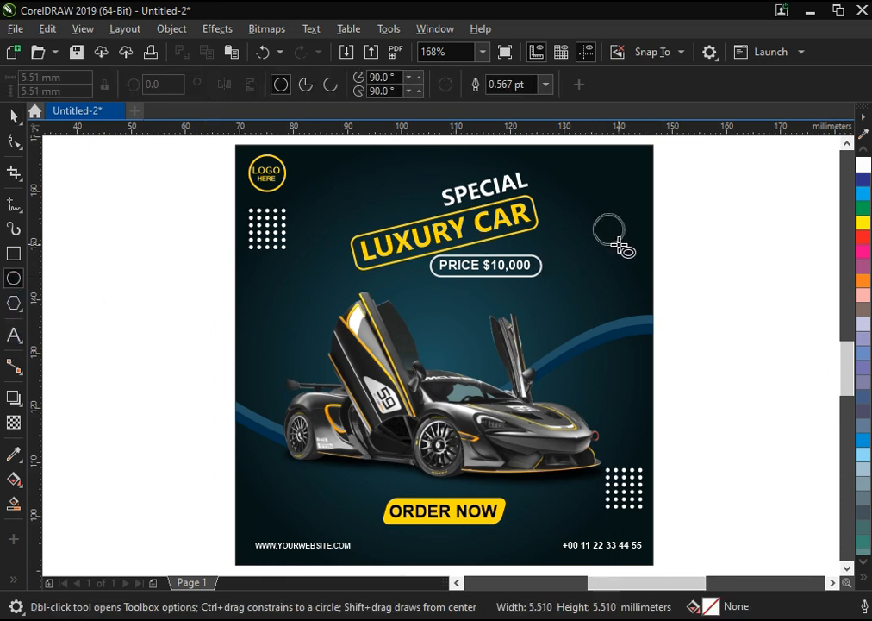
key(space)
right_click(864, 282)
Step: Duplicate the orange circle with a slight offset so the two rings overlap
key(F2)
drag(641, 179, 488, 307)
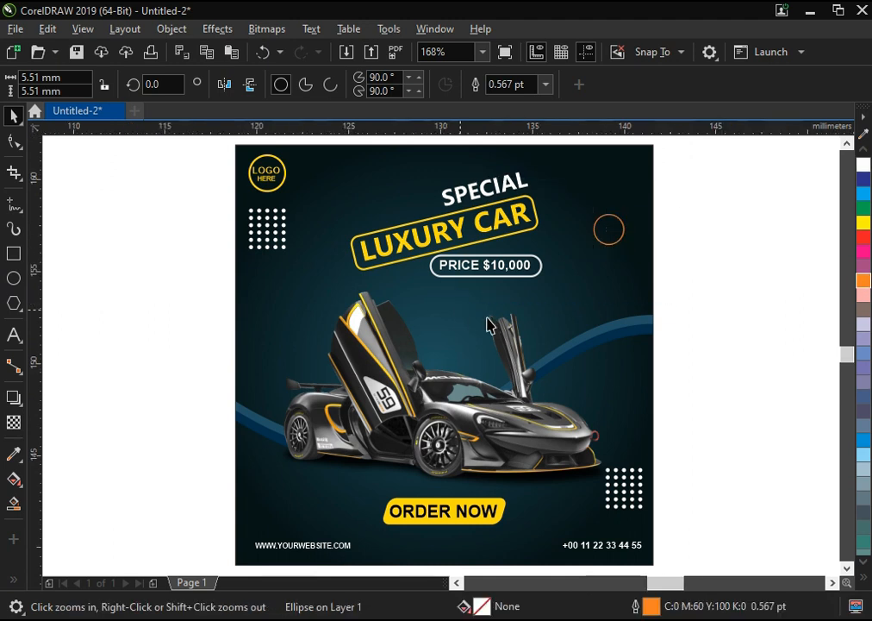
mouse_move(634, 325)
mouse_down()
mouse_move(646, 339)
mouse_move(648, 323)
mouse_up()
Step: Recolour one ring's outline with the yellow sampled from the heading frame and group both rings
click(14, 455)
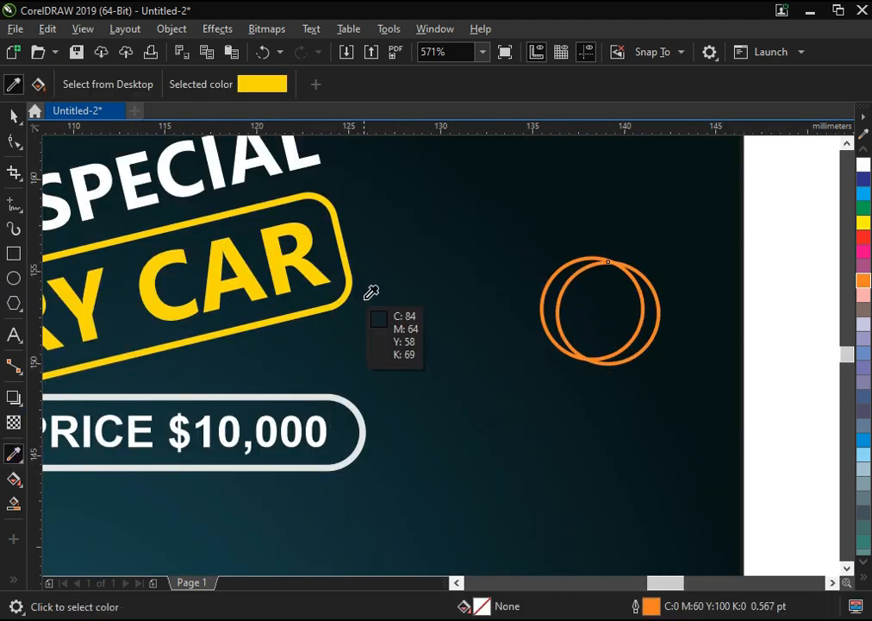
click(352, 288)
scroll(557, 278, up, 4)
click(632, 281)
scroll(630, 280, down, 6)
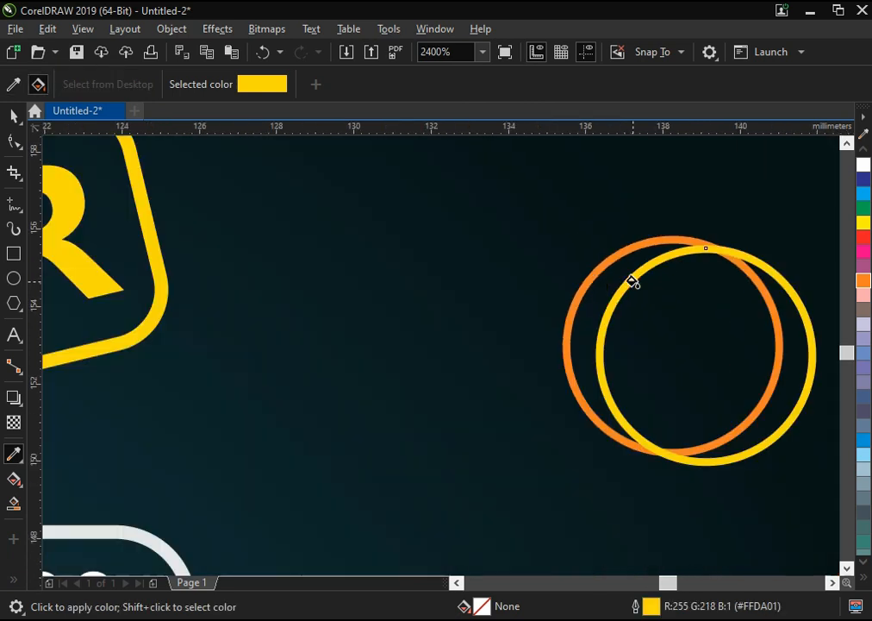
key(space)
click(763, 293)
key(ctrl+g)
Step: Shrink the grouped rings to about 5.6 by 5 mm and duplicate them near the poster's lower-left corner
drag(545, 389, 177, 579)
scroll(624, 335, down, 1)
key(F2)
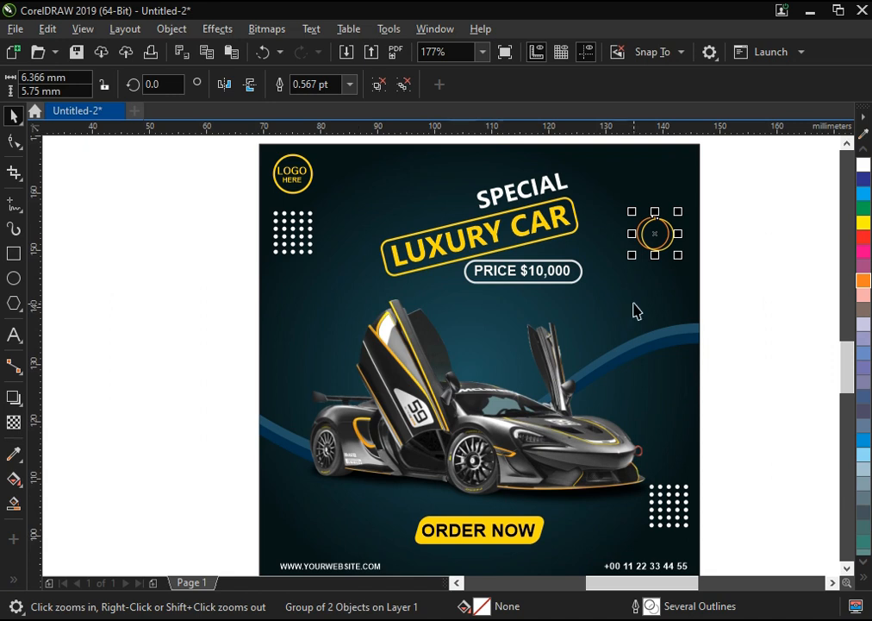
drag(681, 211, 292, 518)
right_click(293, 518)
click(254, 522)
click(290, 517)
click(308, 520)
Step: Ungroup the lower-left rings and copy the yellow one to the area above the car's rear, shrunk to about 1.8 mm
right_click(304, 526)
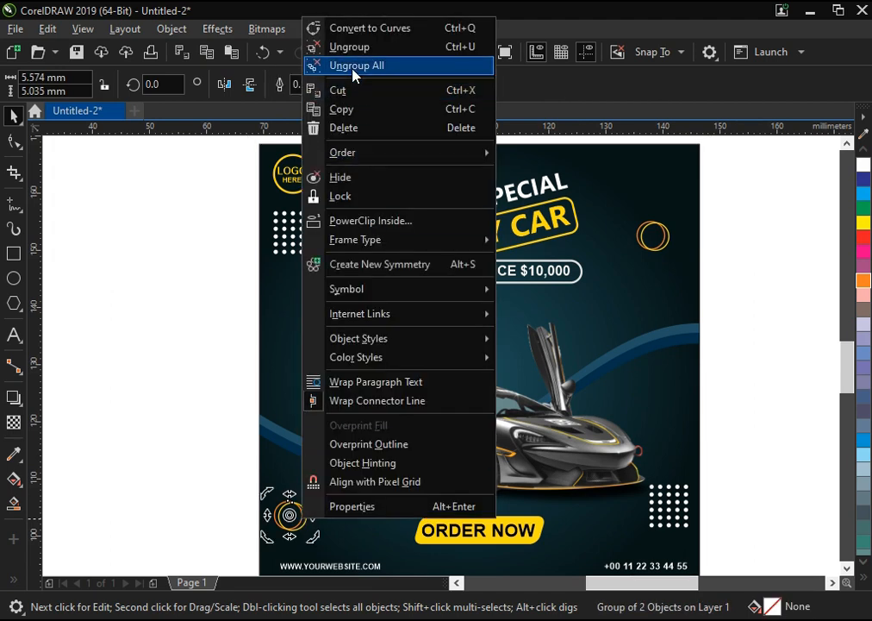
click(279, 40)
click(309, 526)
drag(306, 522, 305, 354)
click(199, 339)
drag(243, 335, 336, 395)
scroll(300, 347, up, 3)
drag(290, 352, 287, 358)
click(195, 355)
Step: Duplicate the small yellow circle above the car's raised right door and again above the lower-right dot grid
scroll(204, 349, down, 1)
key(F2)
scroll(221, 272, down, 1)
drag(190, 174, 560, 479)
key(space)
click(229, 340)
drag(493, 310, 531, 385)
right_click(530, 386)
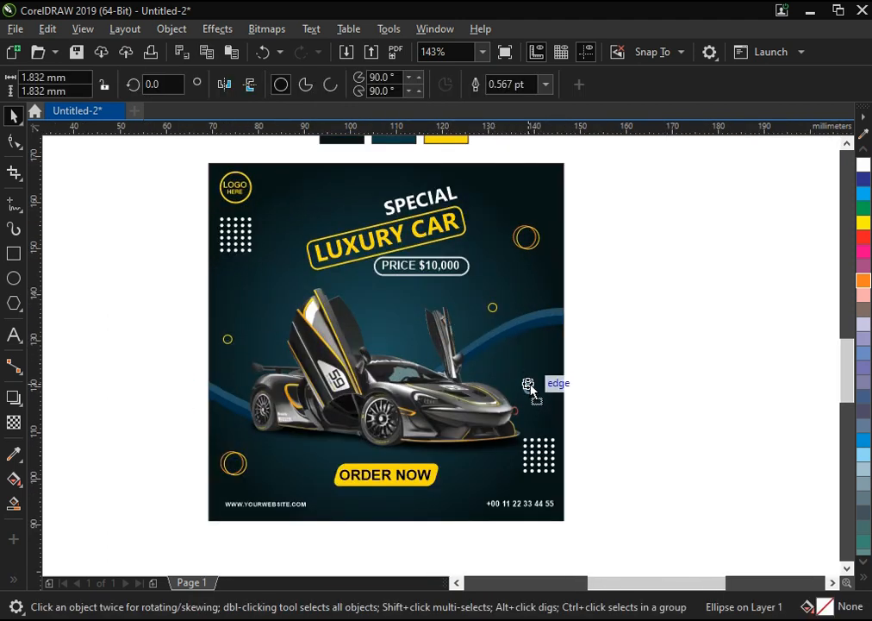
click(603, 412)
Step: Delete the colour swatches above the poster
key(F4)
drag(687, 258, 272, 94)
key(Delete)
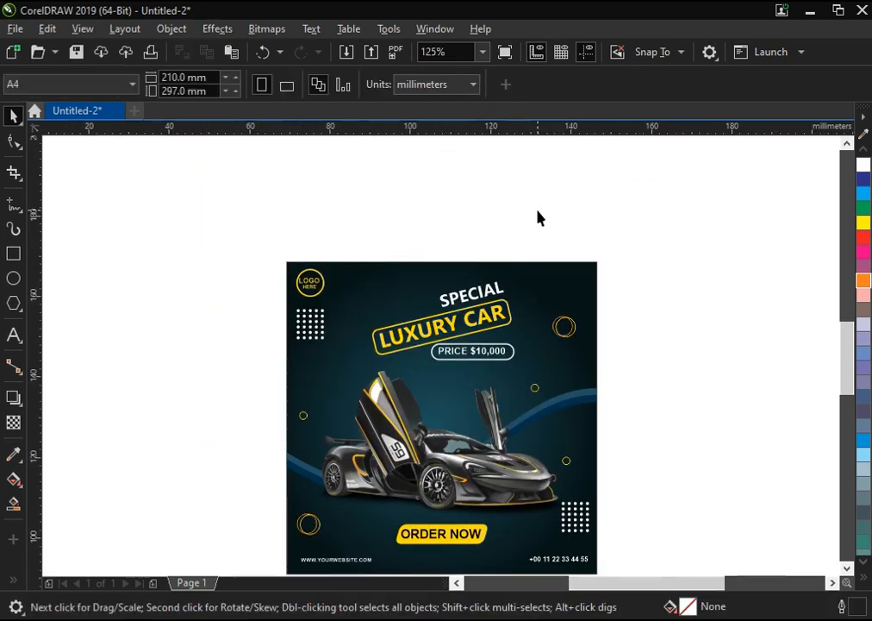